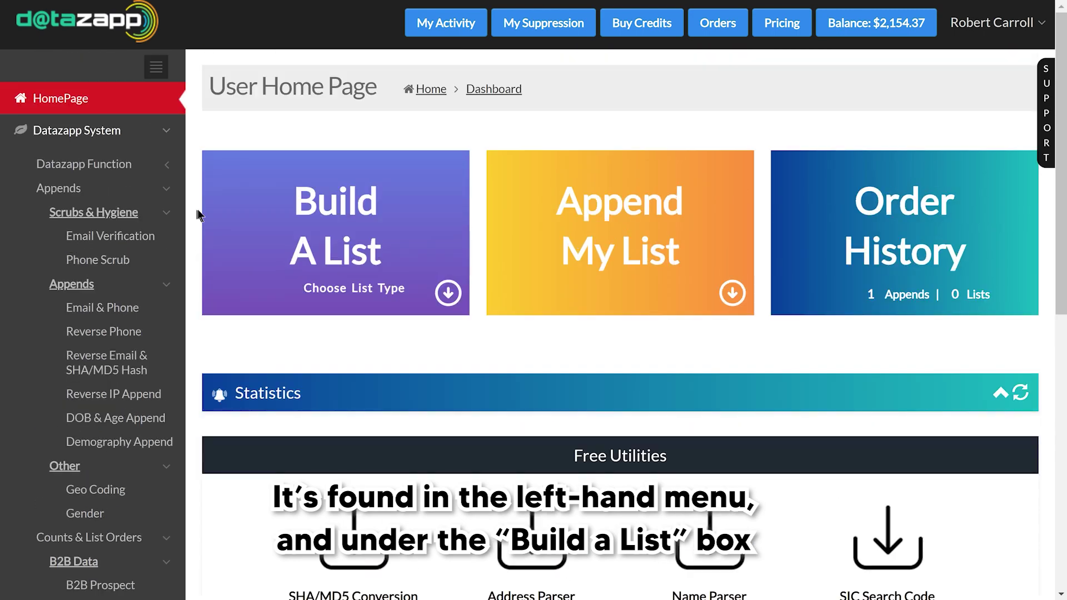
Open the B2B Prospect list builder from the Build A List options
mouse_move(265, 252)
scroll(265, 252, "down", 2)
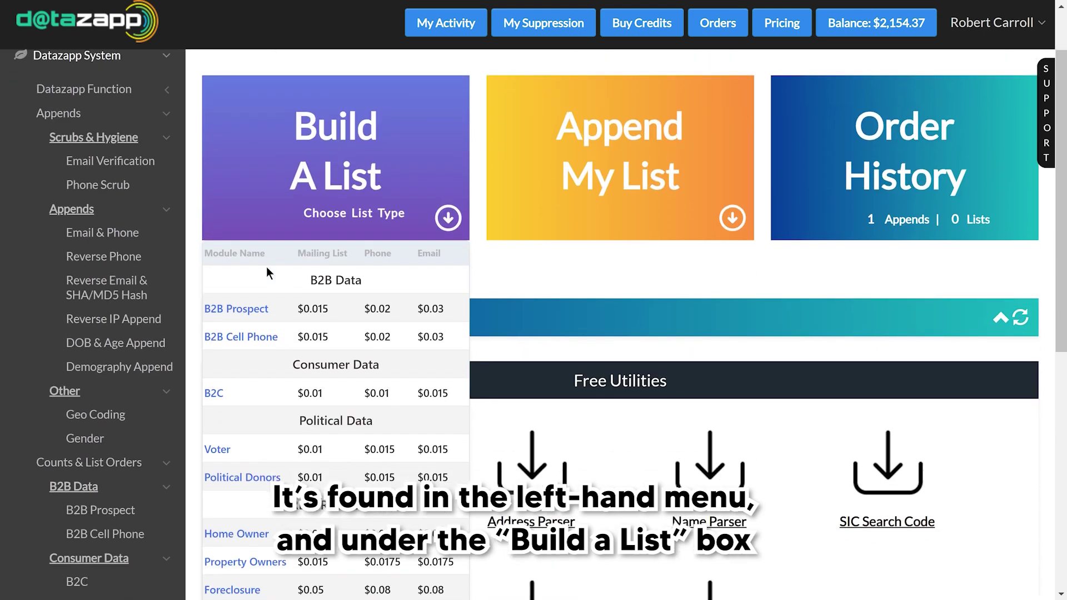
left_click(222, 309)
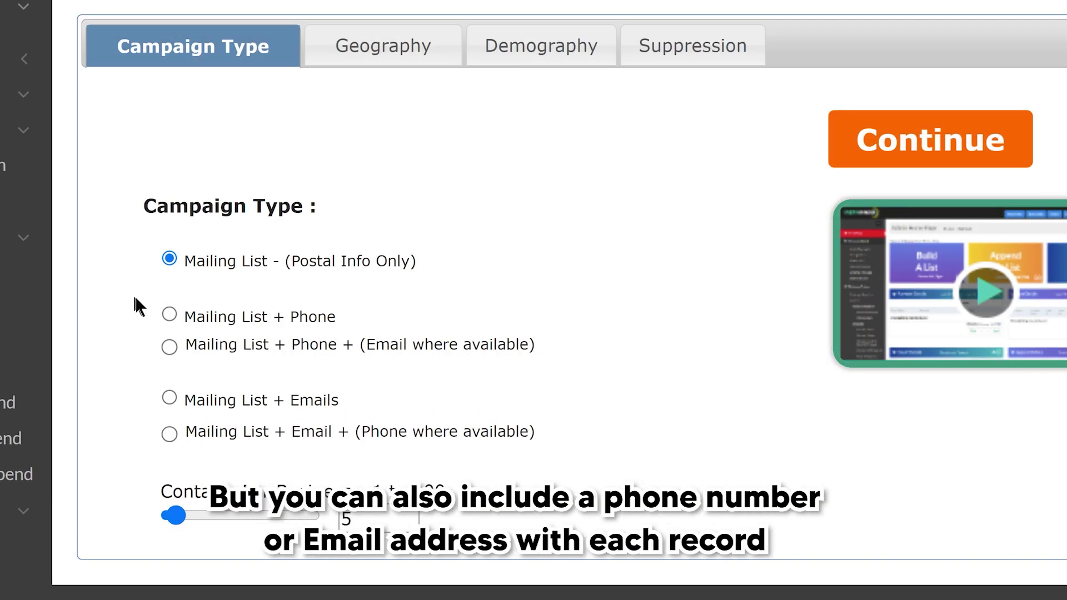
Preview the Mailing List + Phone, Mailing List + Emails, and Mailing List + Email + (Phone where available) campaign types
left_click(162, 314)
scroll(130, 350, "down", 3)
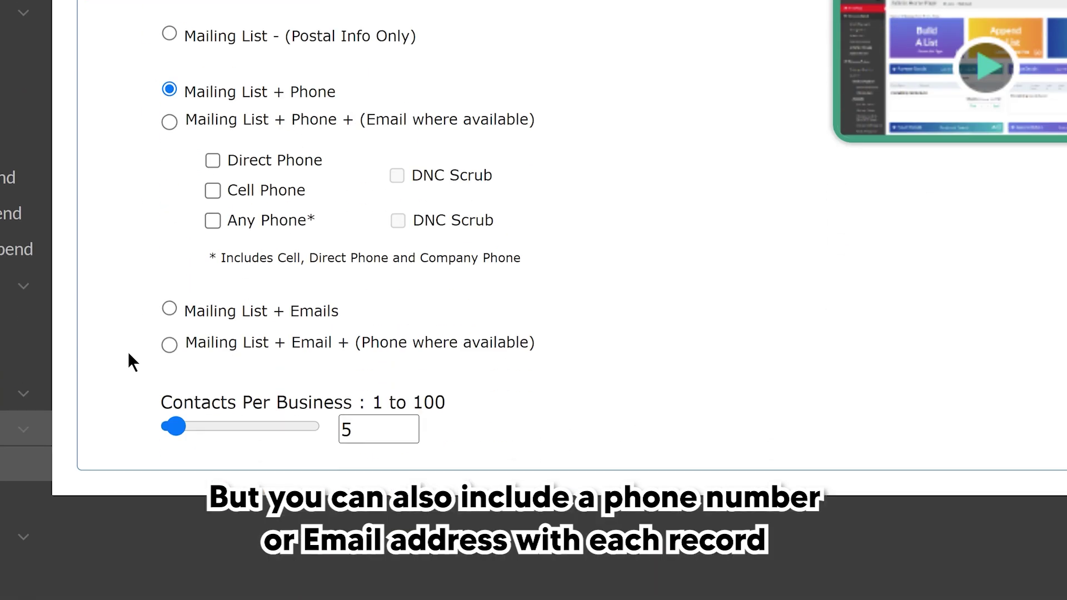
left_click(176, 311)
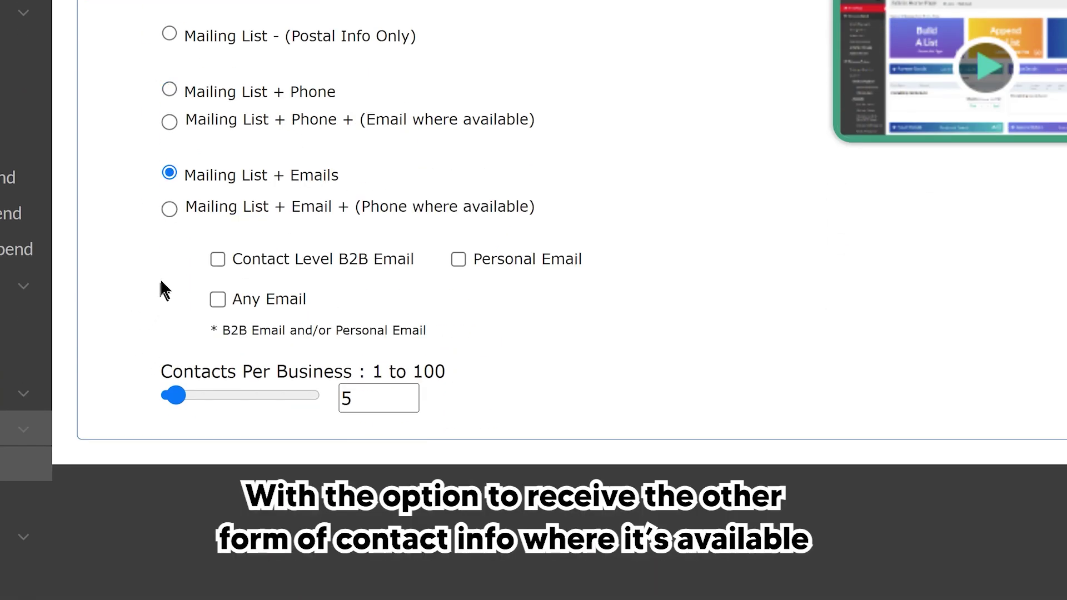
left_click(170, 210)
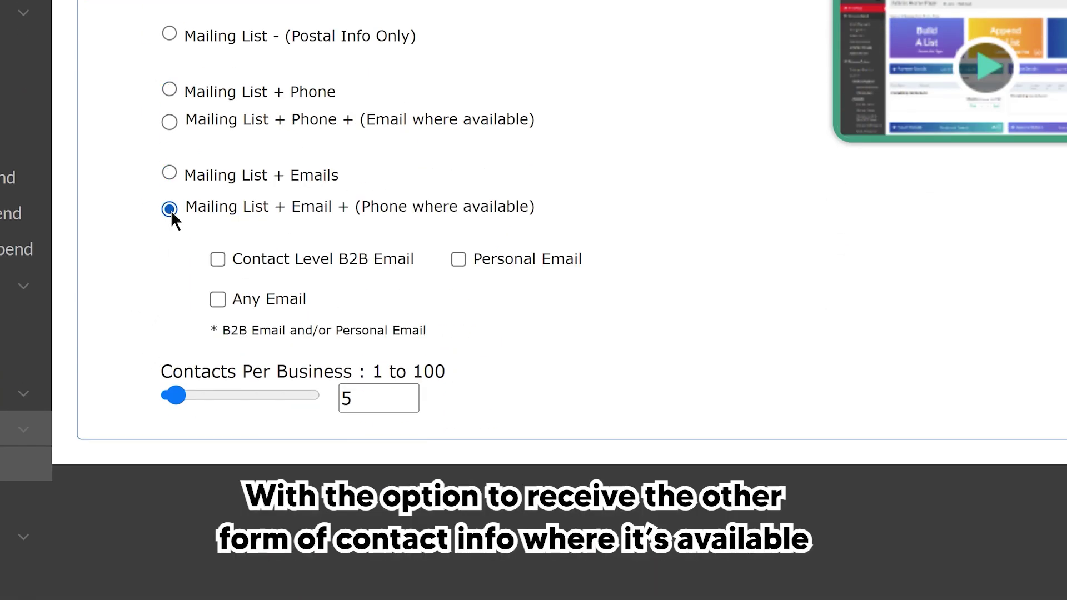
Choose the Mailing List + Phone + (Email where available) campaign type with Cell Phone and DNC Scrub enabled
left_click(166, 122)
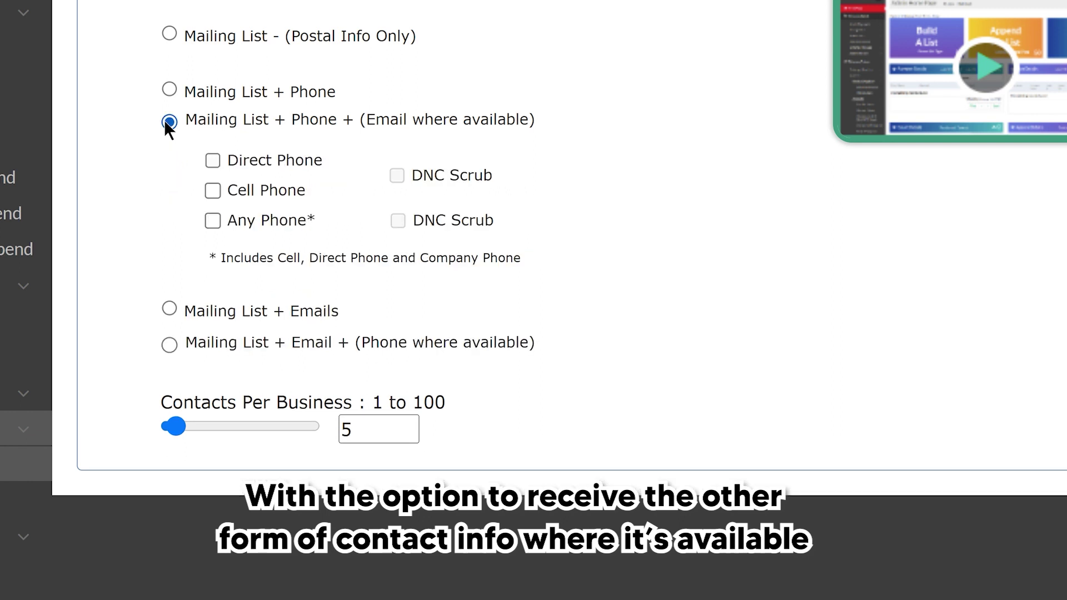
left_click(211, 190)
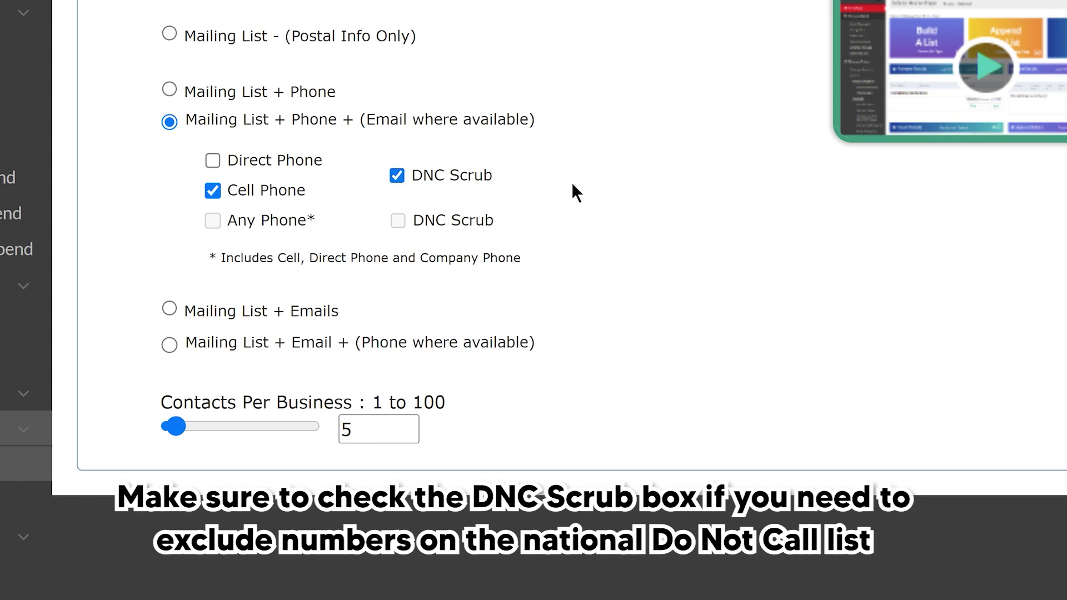
Limit the list to 1 contact per business and continue to the geography settings
scroll(571, 189, "down", 3)
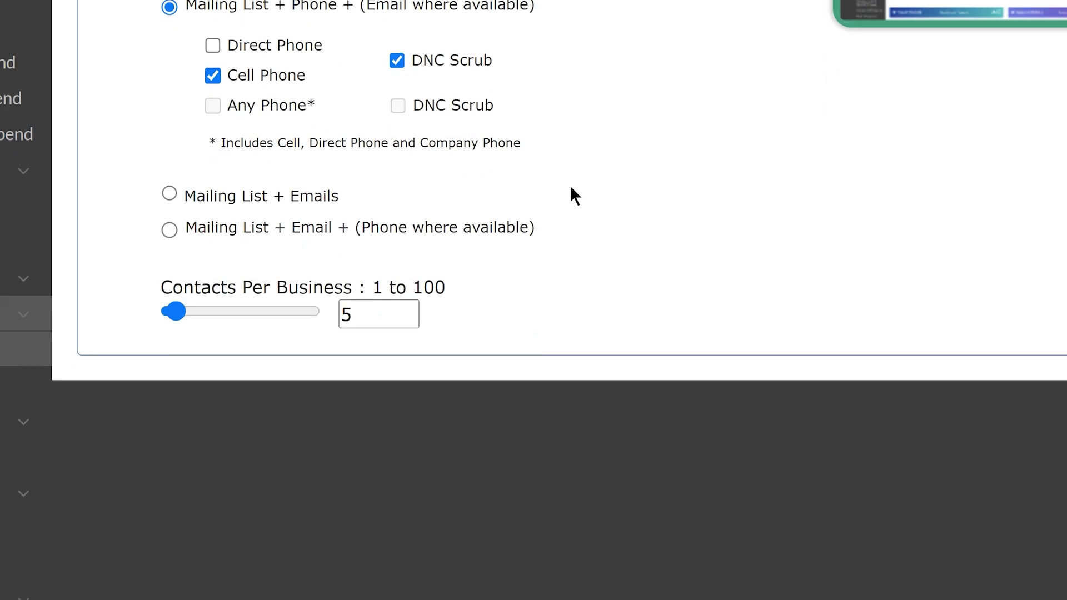
left_click(370, 210)
left_click_drag(371, 210, 339, 211)
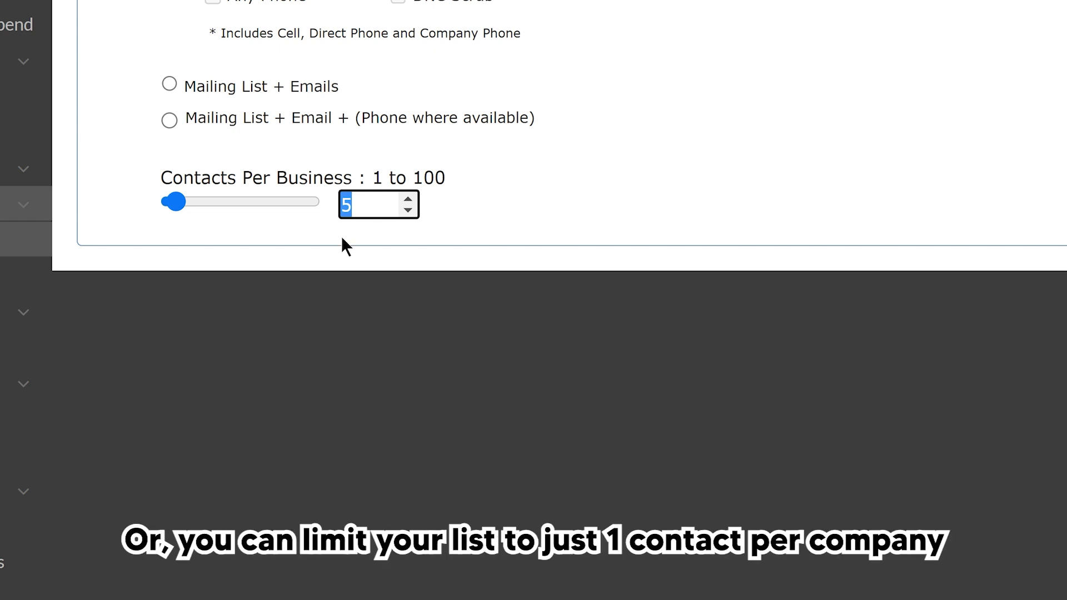
type("1")
left_click(342, 238)
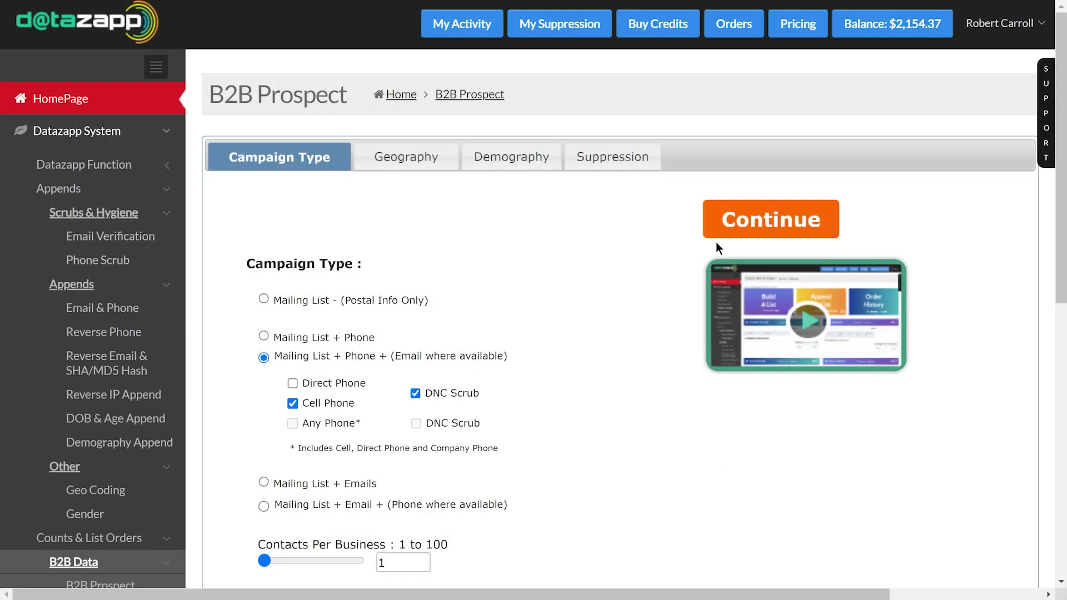
left_click(783, 233)
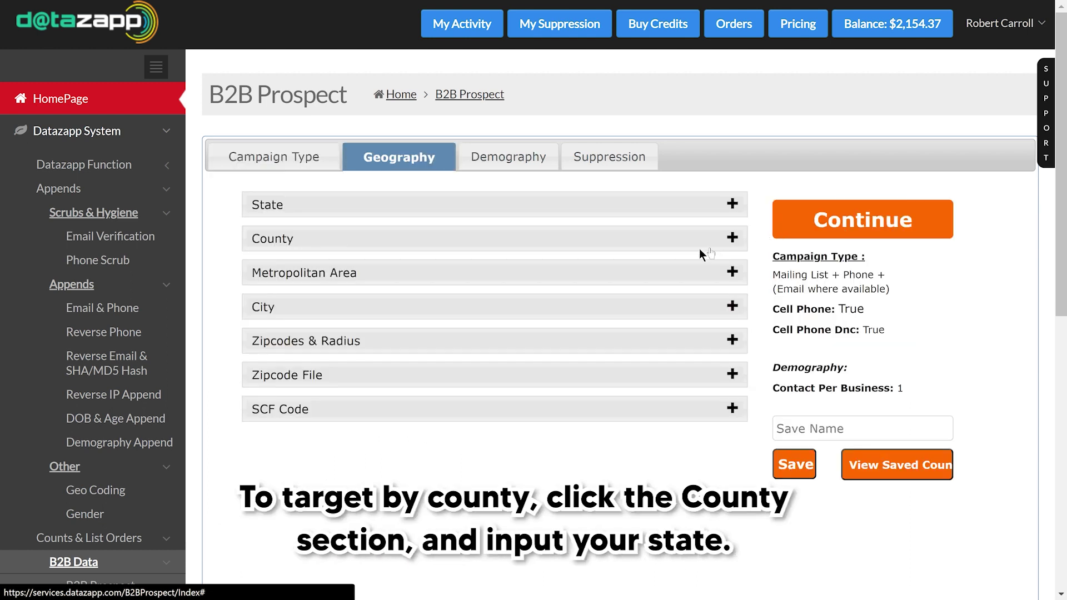
Add Duval and Flagler counties in Florida to the county filter
left_click(521, 249)
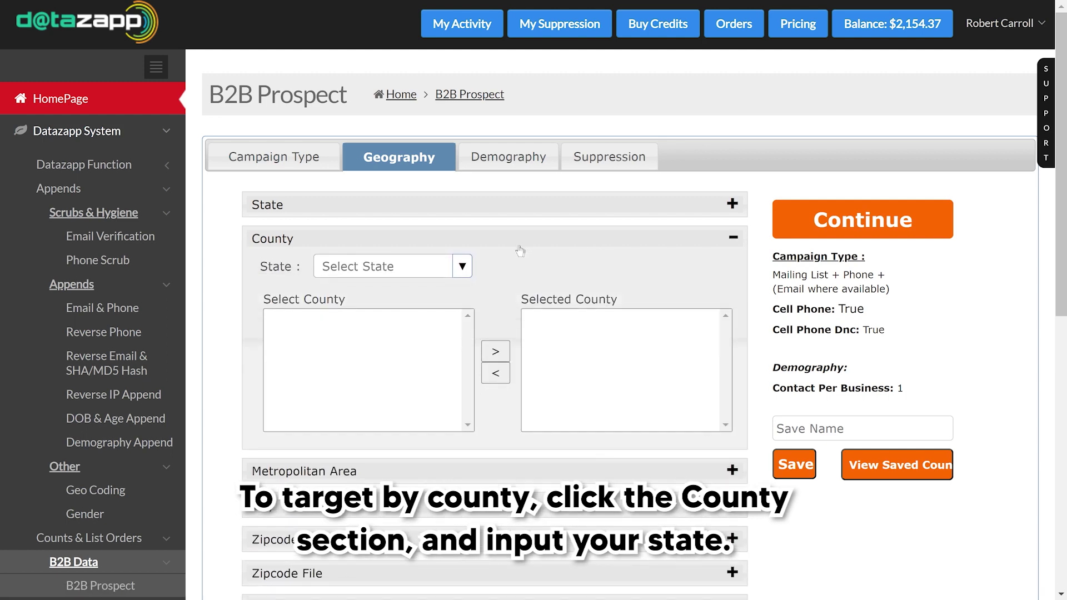
left_click(435, 259)
type("Florida")
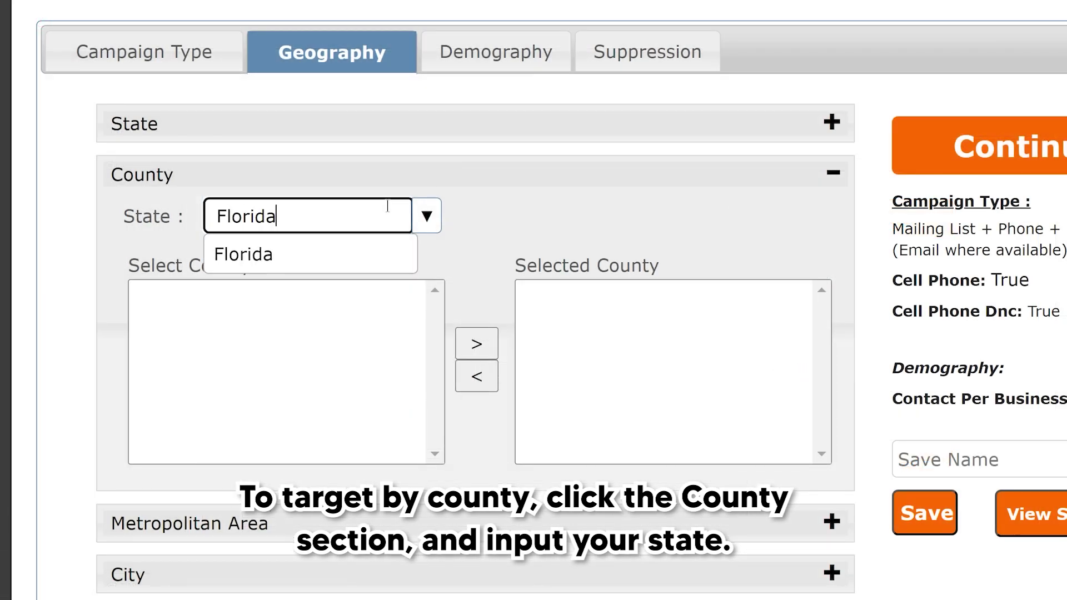
left_click(363, 245)
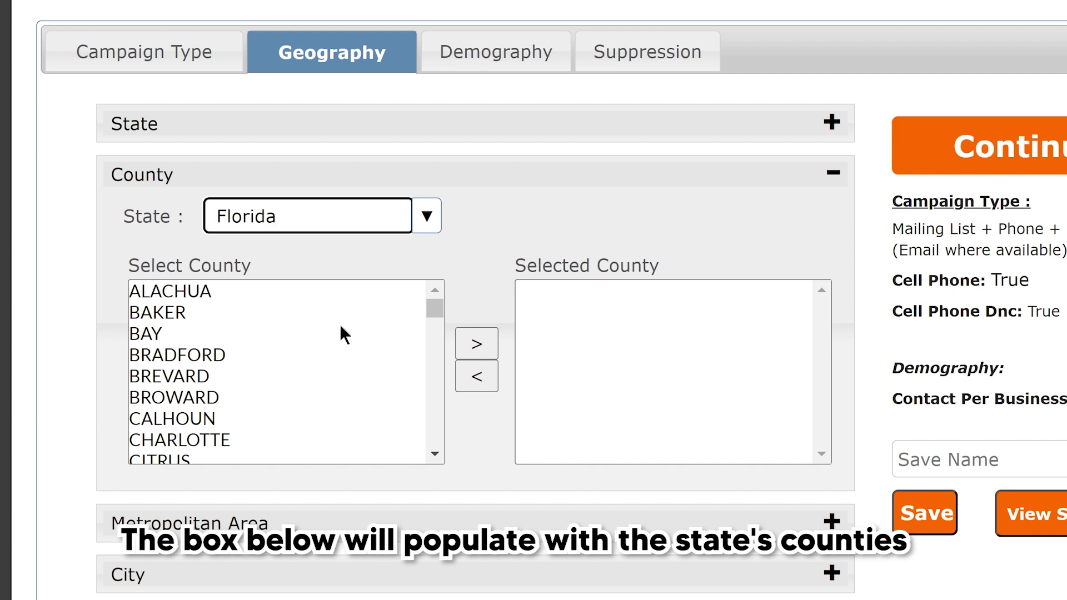
scroll(340, 332, "down", 3)
left_click(341, 361)
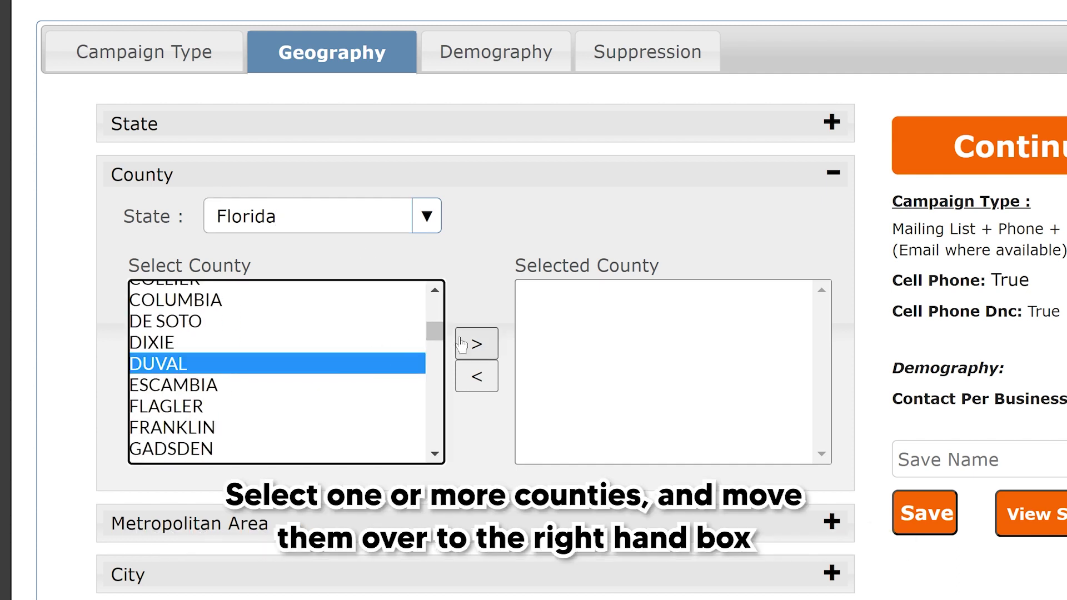
left_click(476, 343)
left_click(297, 389)
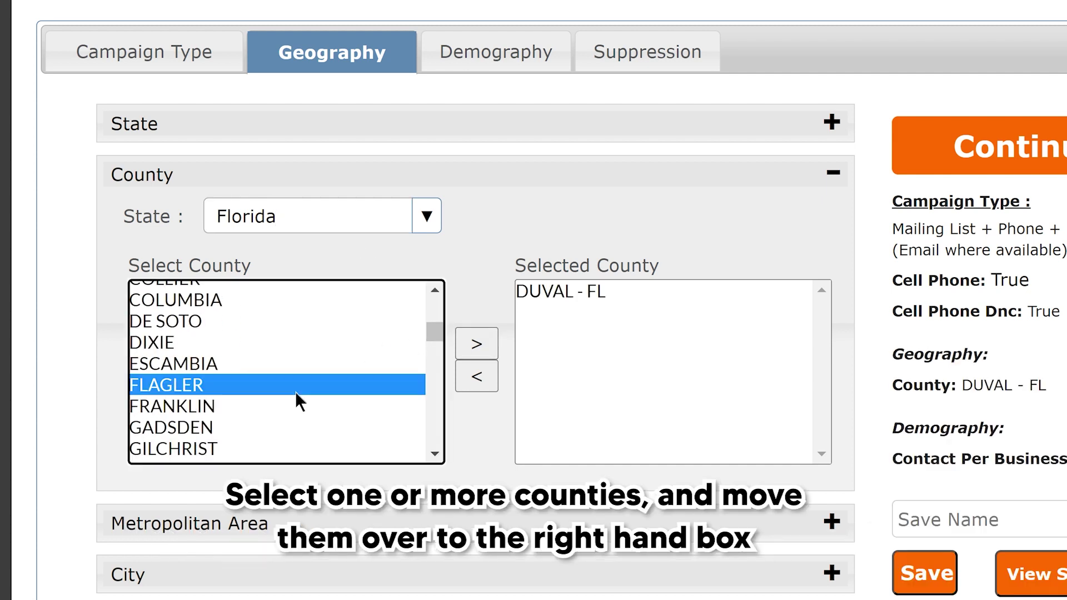
left_click(476, 343)
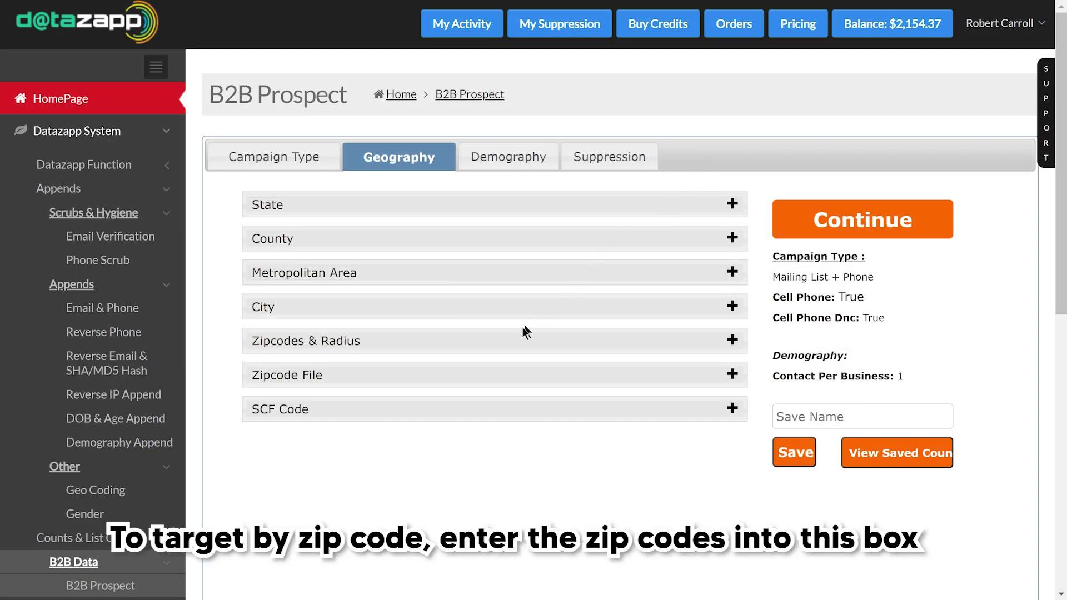
Target zip codes 32099, 32201, 32202, 32203, 32204, 32205, 32206, 32207 and 32208, and continue to the demography settings
left_click(522, 336)
scroll(520, 340, "down", 1)
scroll(520, 340, "down", 1)
left_click(522, 333)
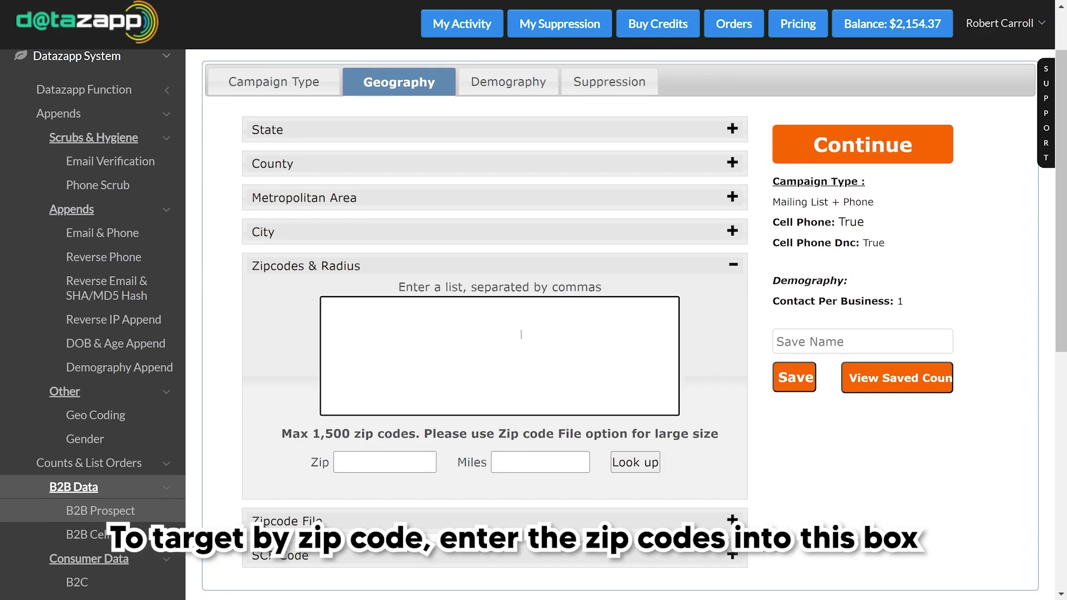
type("32099, 32201, 32202, 32203, 32204, 32205, 32206, 32207, 32208")
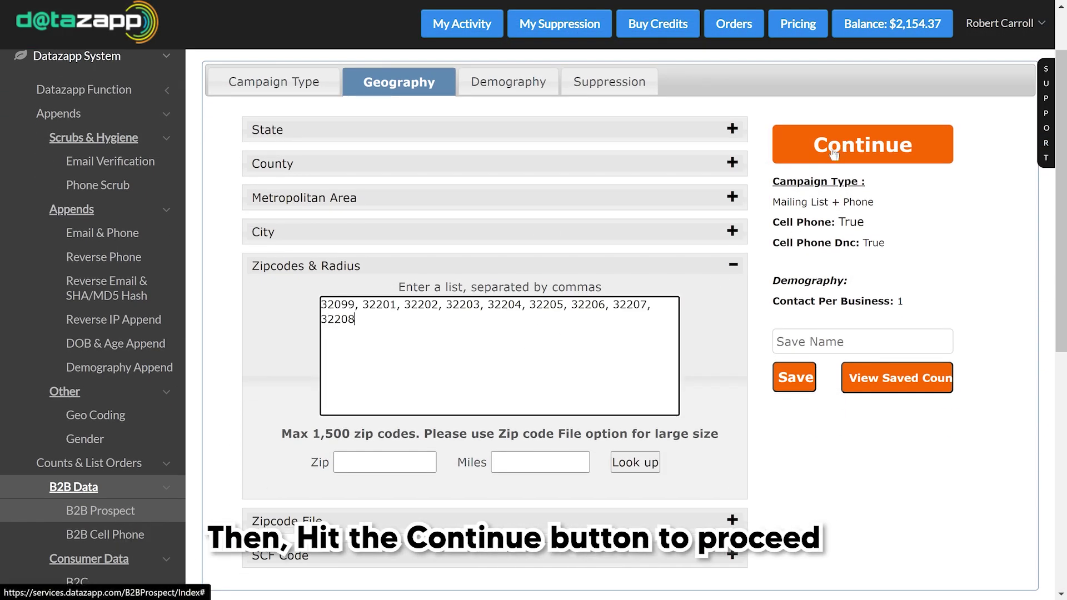
left_click(850, 161)
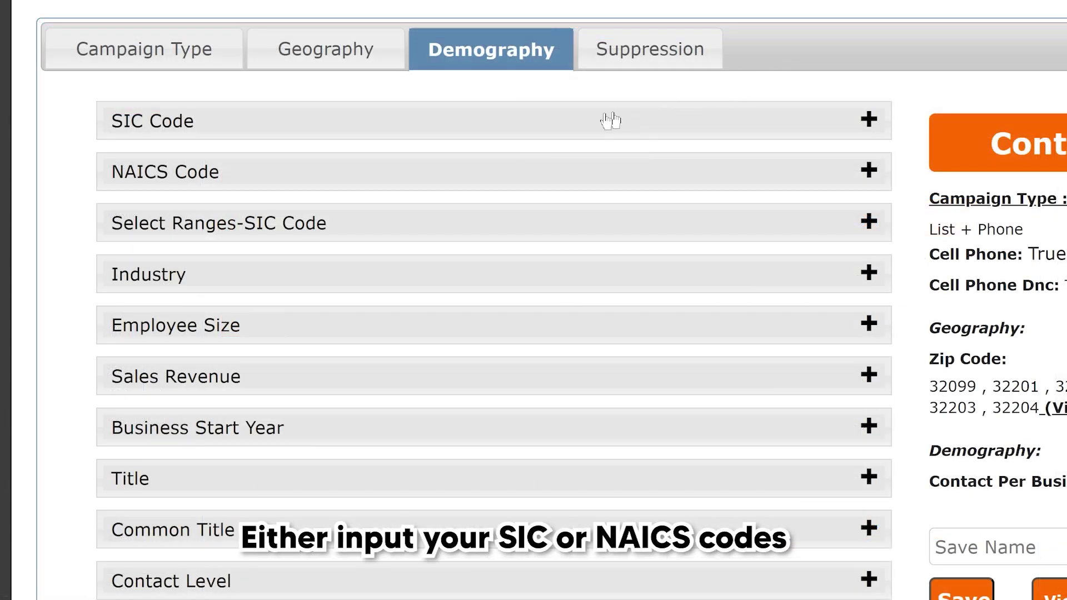
Enter SIC codes 581201 through 581209 in the SIC Code filter and clear them again
left_click(500, 129)
left_click(444, 300)
type("581201, 581202, 581203, 581204, 581205, 581206, 581207, 581208, 581209")
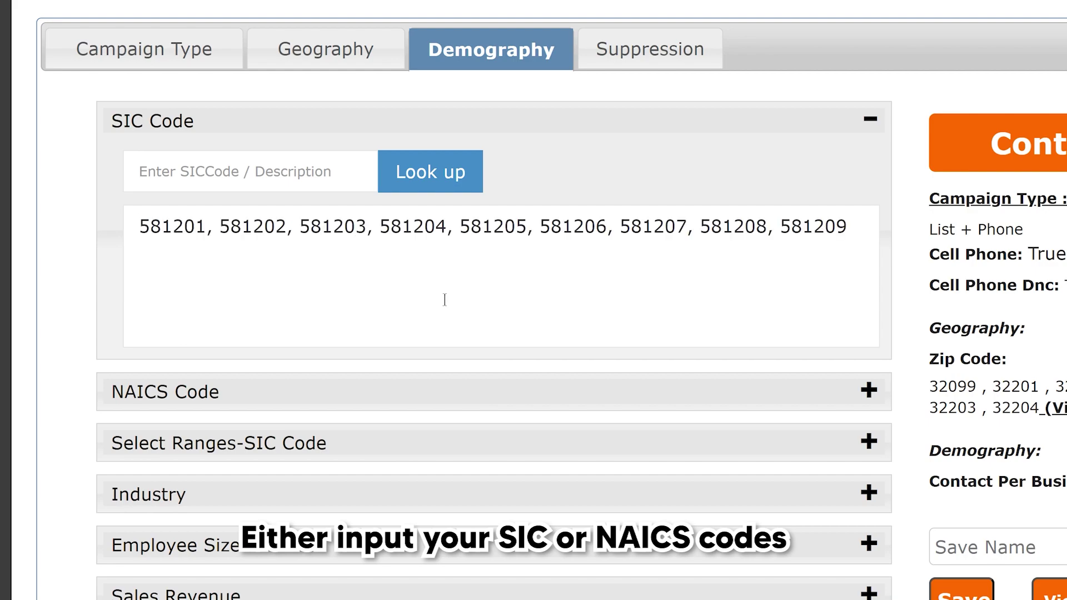
key("ctrl+a")
key("BackSpace")
Look up the SIC codes for Restaurants and select all of the matching codes
left_click(318, 172)
type("Restaurants")
key("Return")
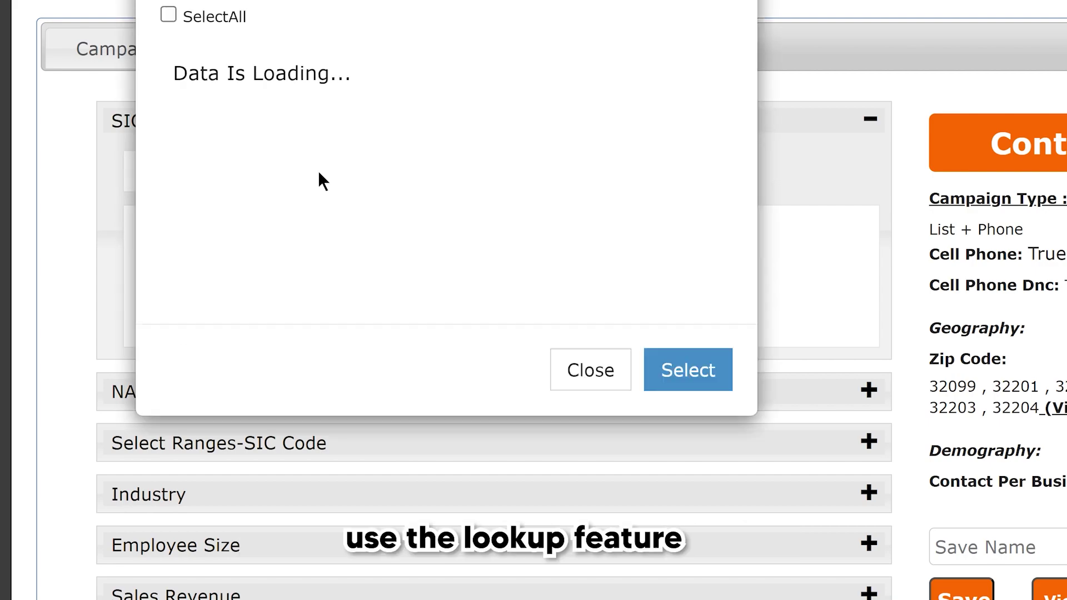
left_click(226, 22)
Add Restaurants to the selected range of the Industry filter
scroll(328, 288, "down", 8)
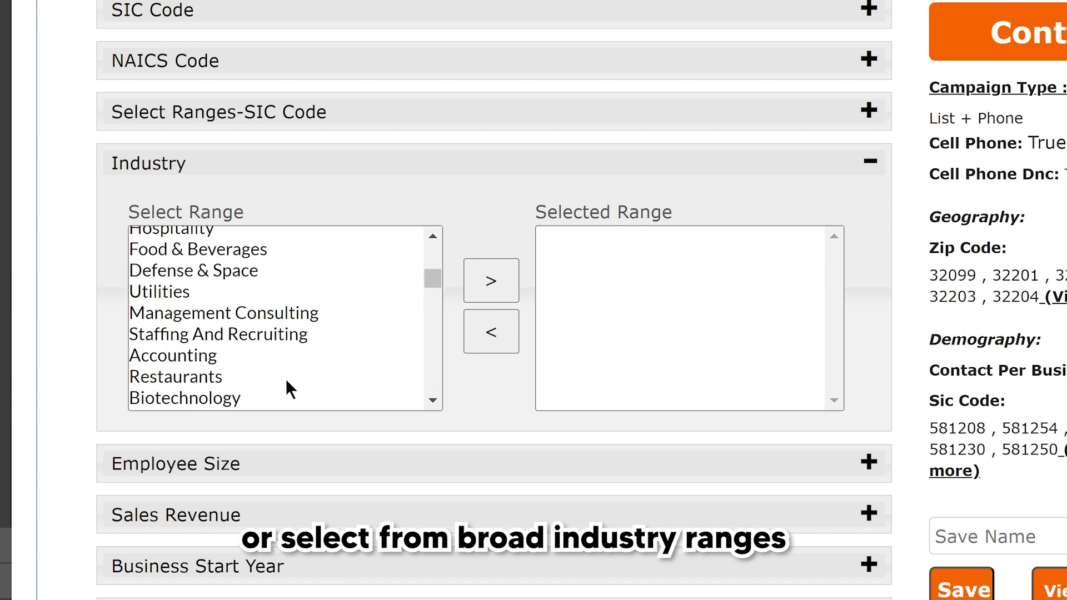
left_click(287, 378)
left_click(484, 294)
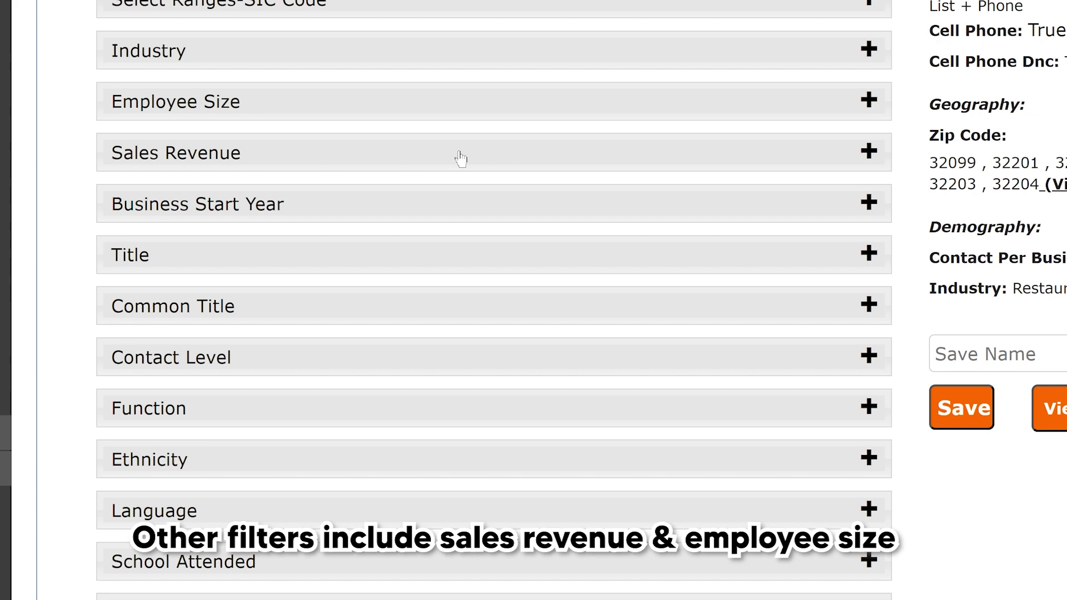
Filter by sales revenue using the five ranges from $1 to $5 million through $75 to $200 million
left_click(461, 159)
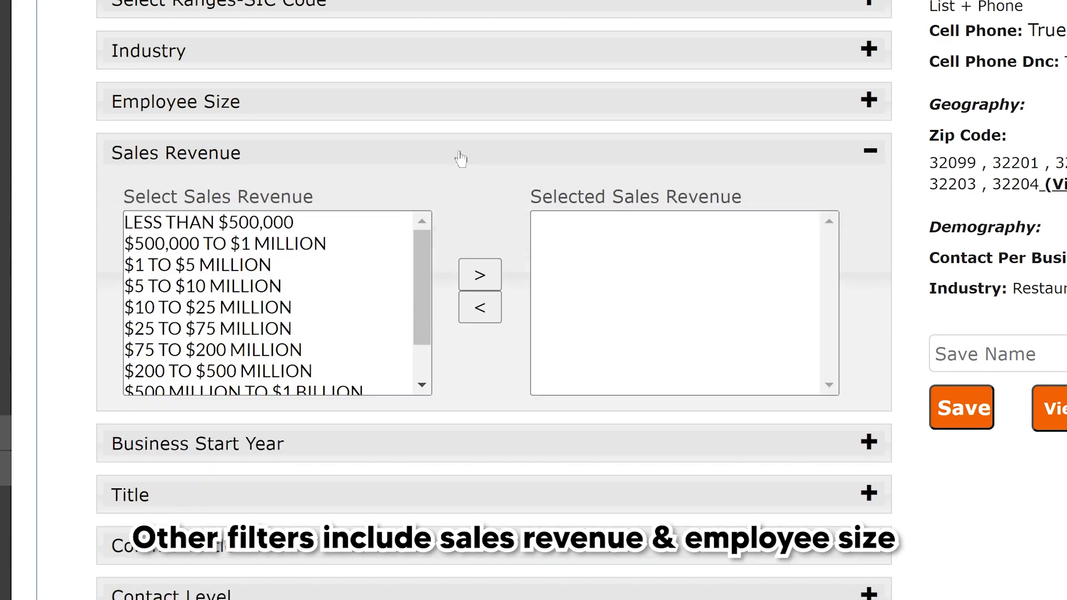
left_click_drag(321, 263, 318, 348)
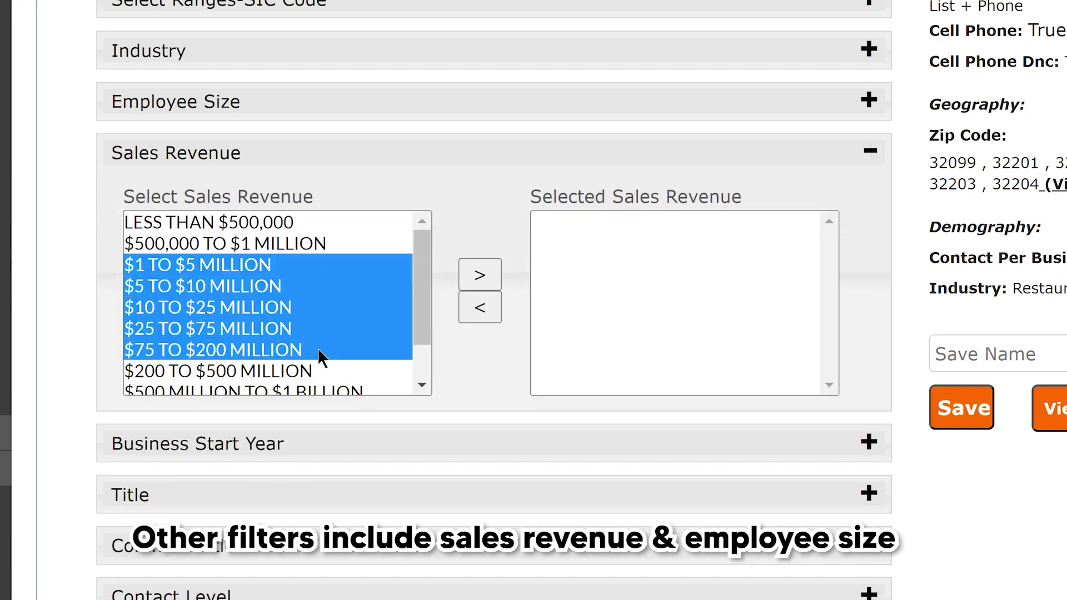
left_click(471, 284)
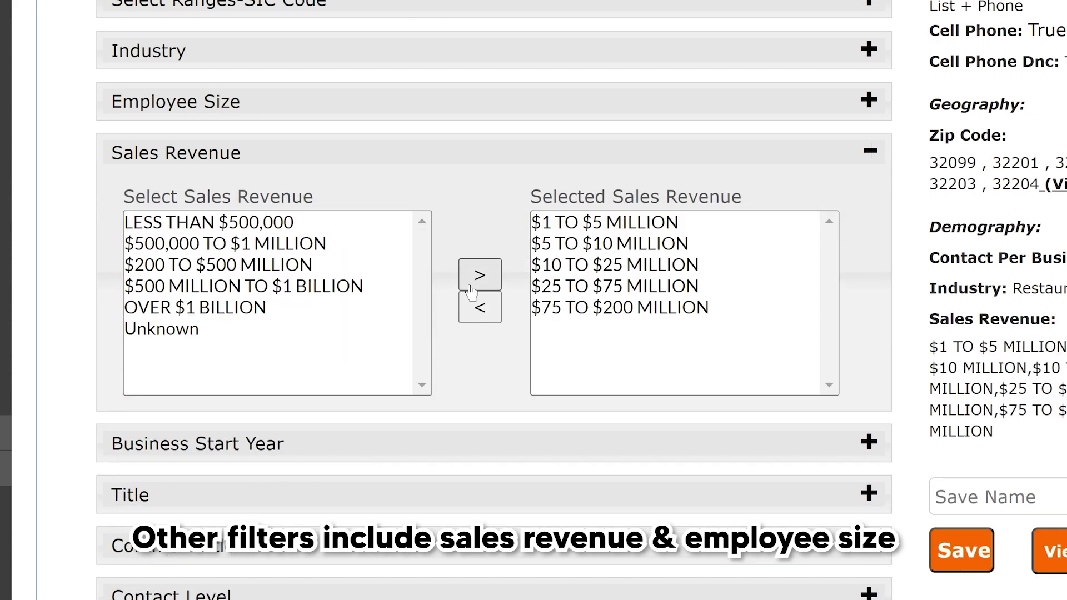
Filter by employee size using the ranges 10 to 19, 20 to 49, 50 to 99 and 100 to 249
left_click(448, 108)
left_click_drag(277, 210, 269, 278)
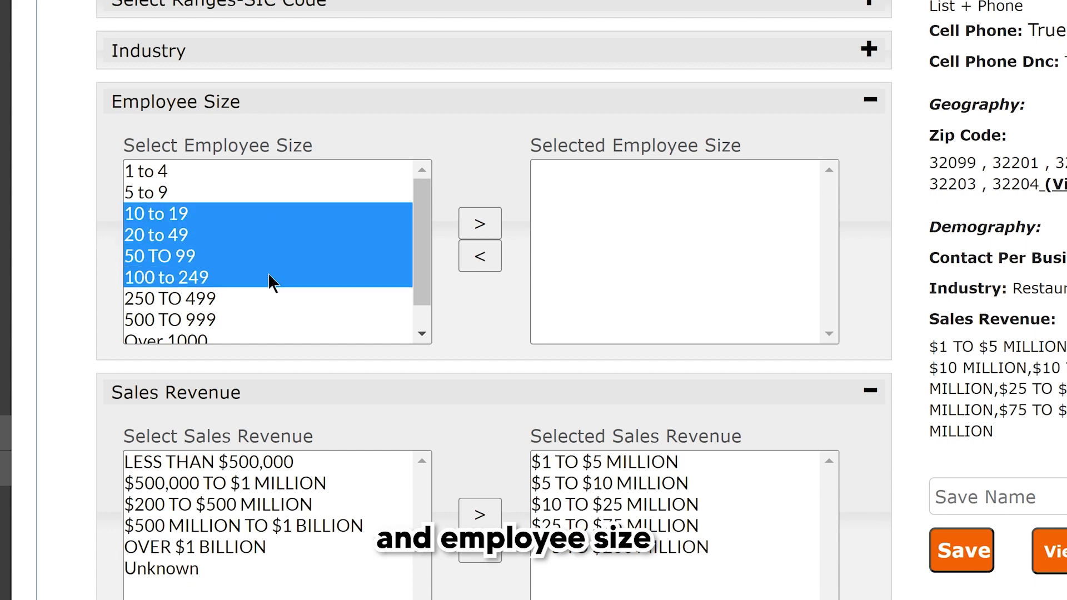
left_click(478, 228)
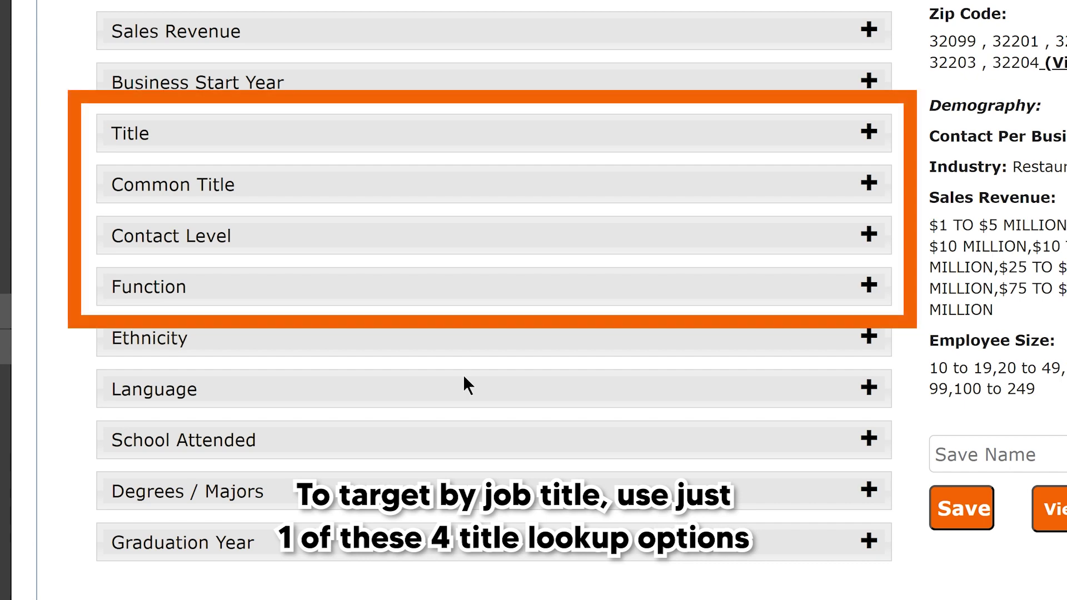
Add OWNER to the selected entries of the Common Title filter
left_click(487, 197)
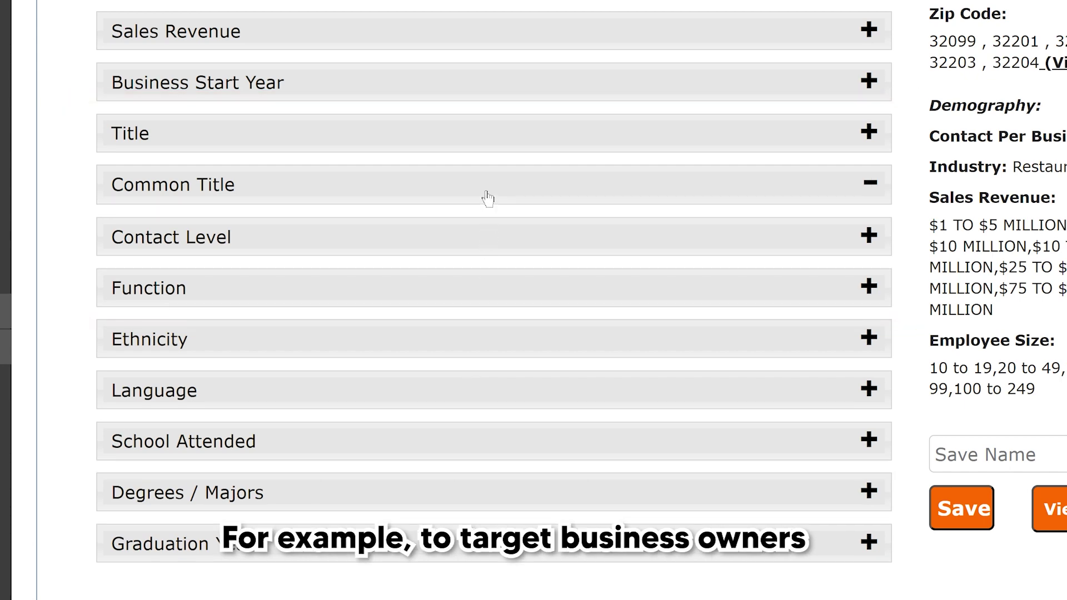
scroll(384, 272, "down", 10)
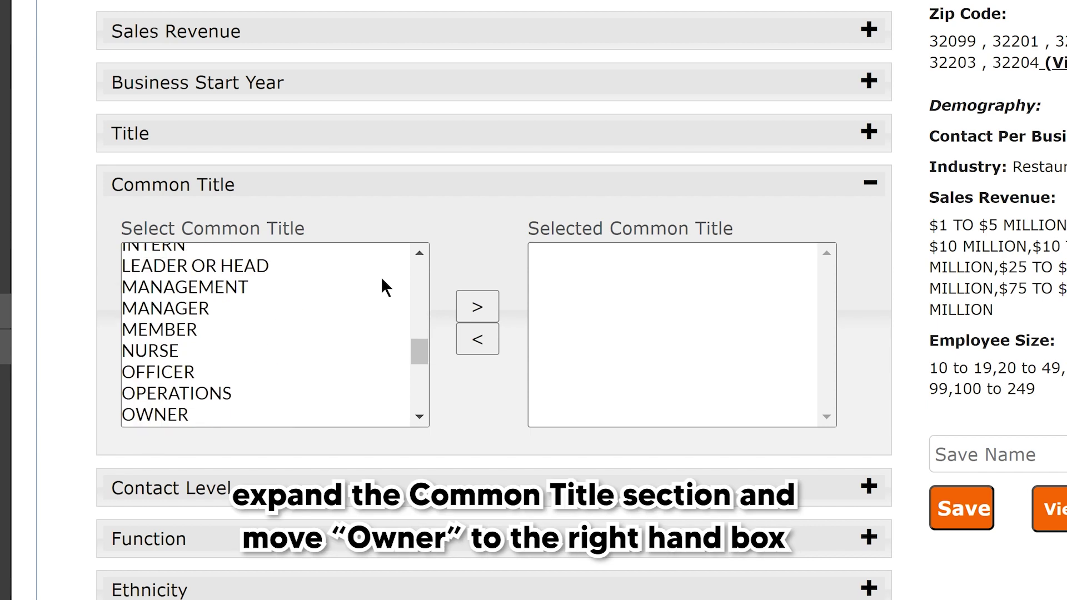
scroll(379, 284, "down", 2)
left_click(286, 302)
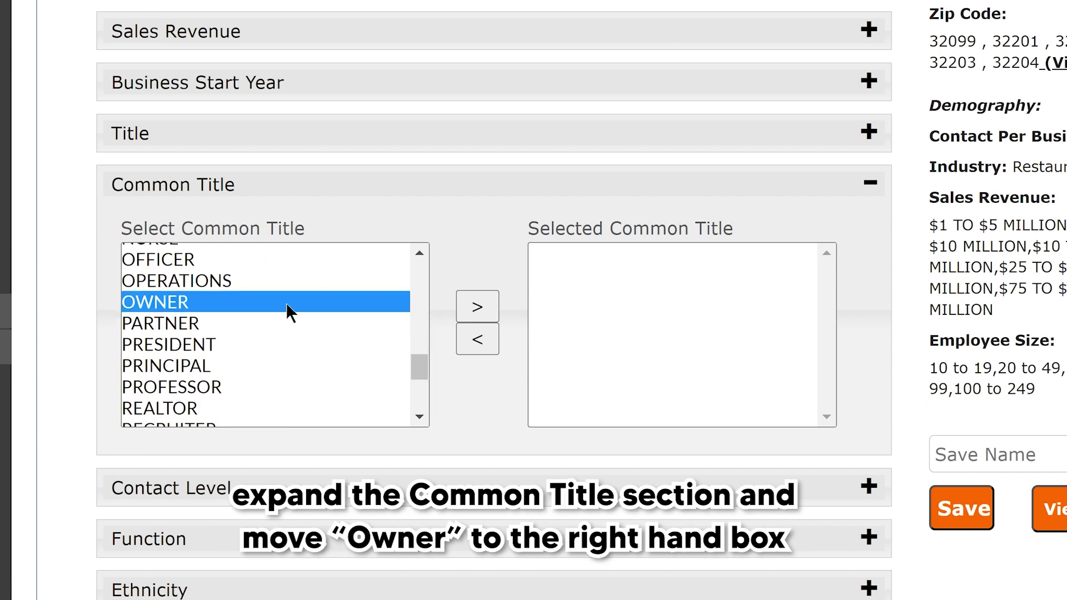
left_click(473, 306)
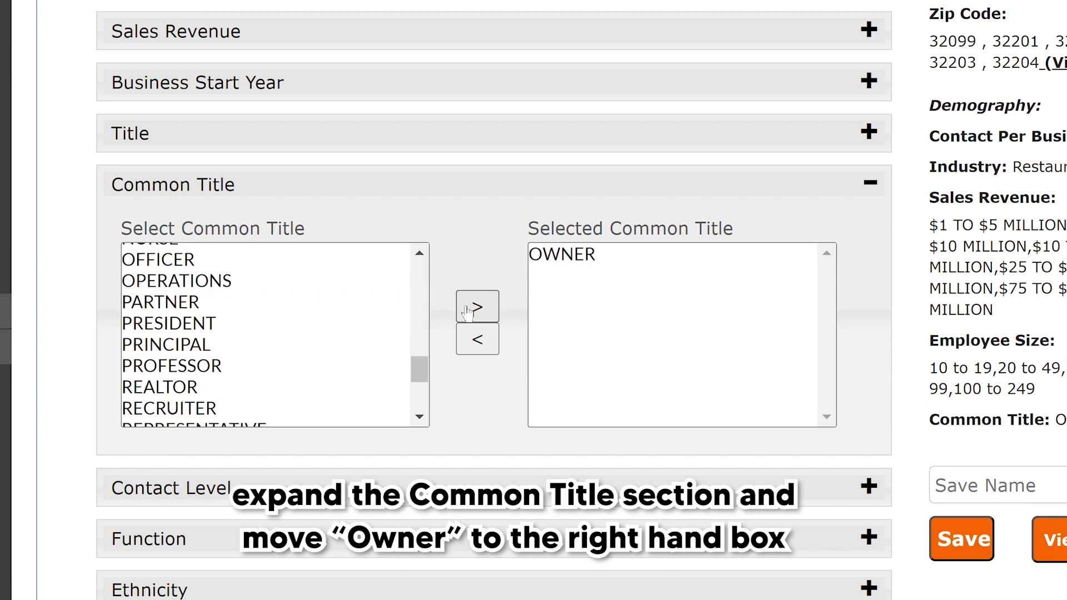
left_click(469, 199)
Add Masters | Management to the selected range of the Degrees / Majors filter
left_click(512, 170)
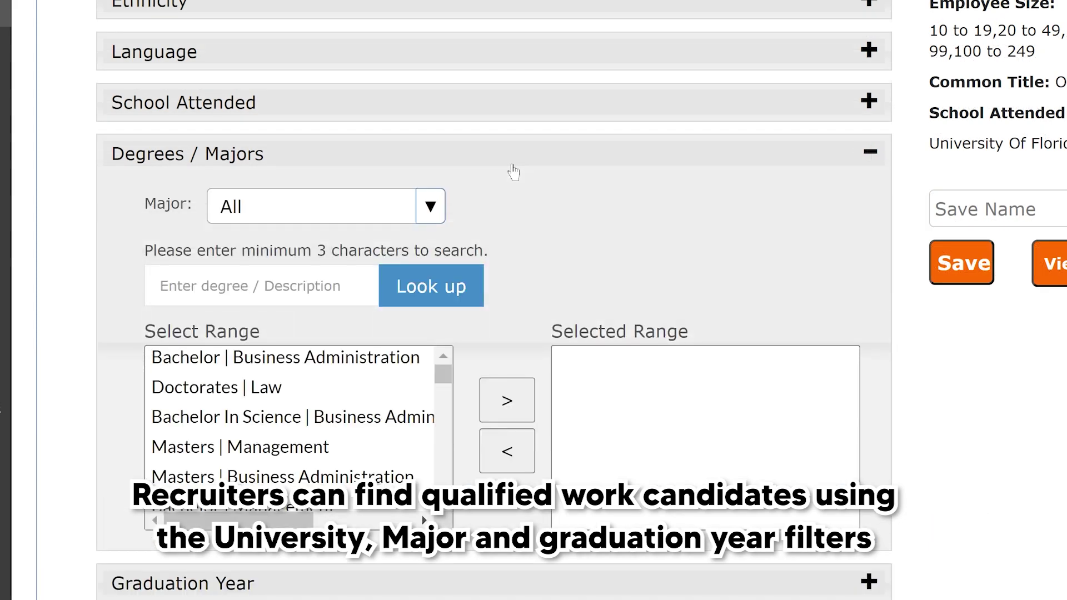
left_click(362, 444)
left_click(491, 414)
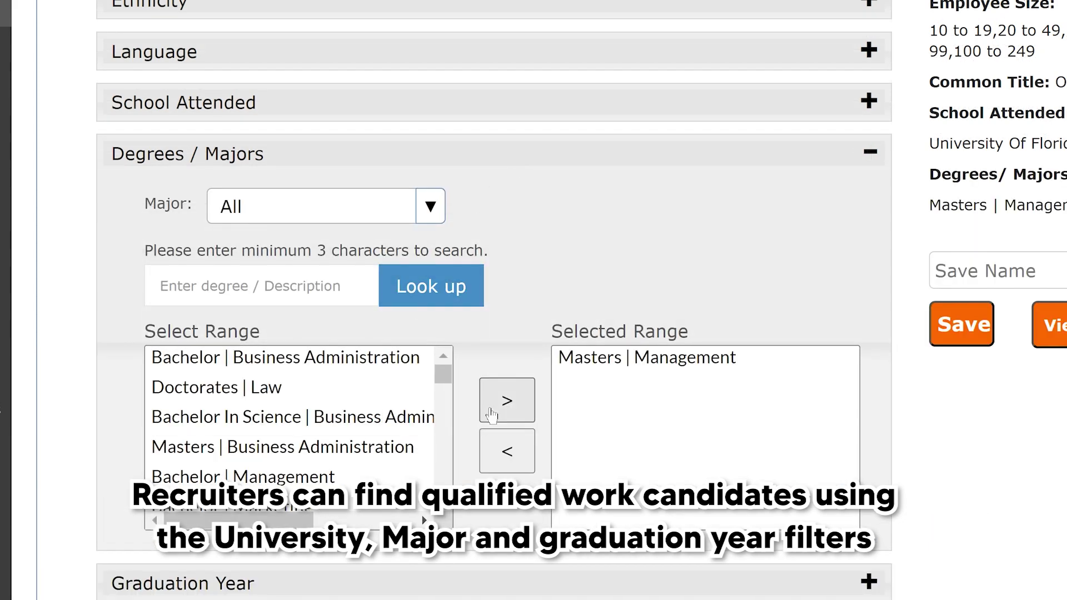
Collapse the Degrees / Majors filter and save the selected criteria under the name Restaurant Owners
left_click(483, 160)
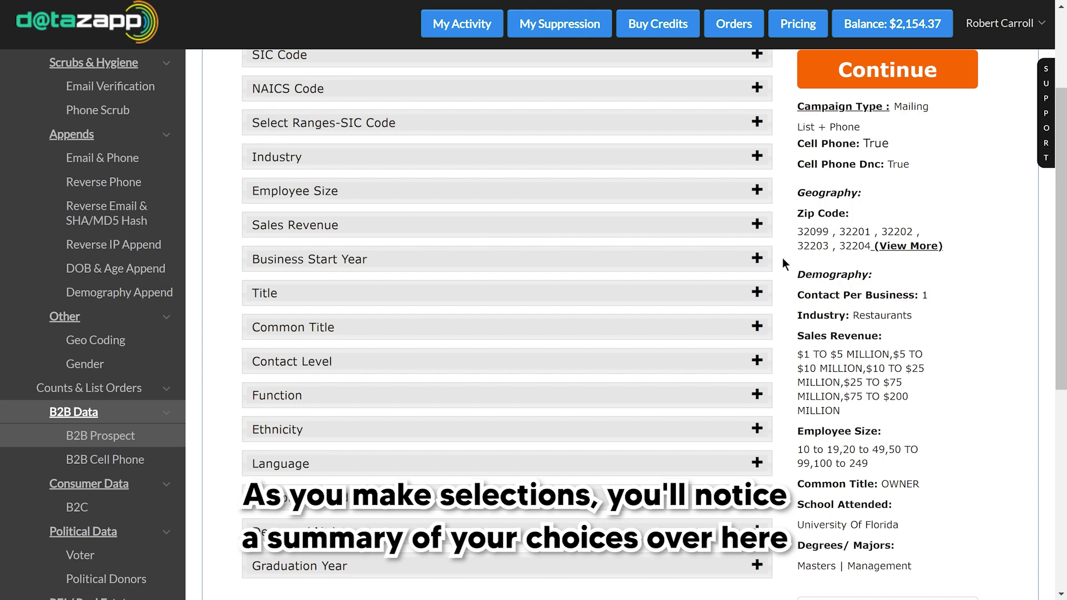
scroll(782, 261, "down", 10)
left_click(827, 251)
type("Restaurant Owners")
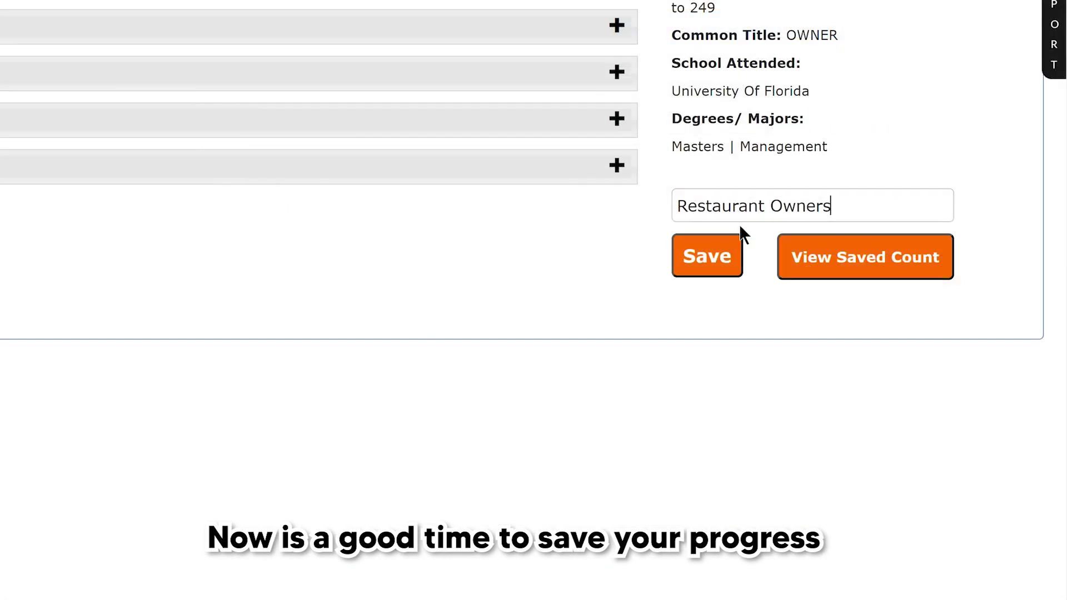
left_click(725, 255)
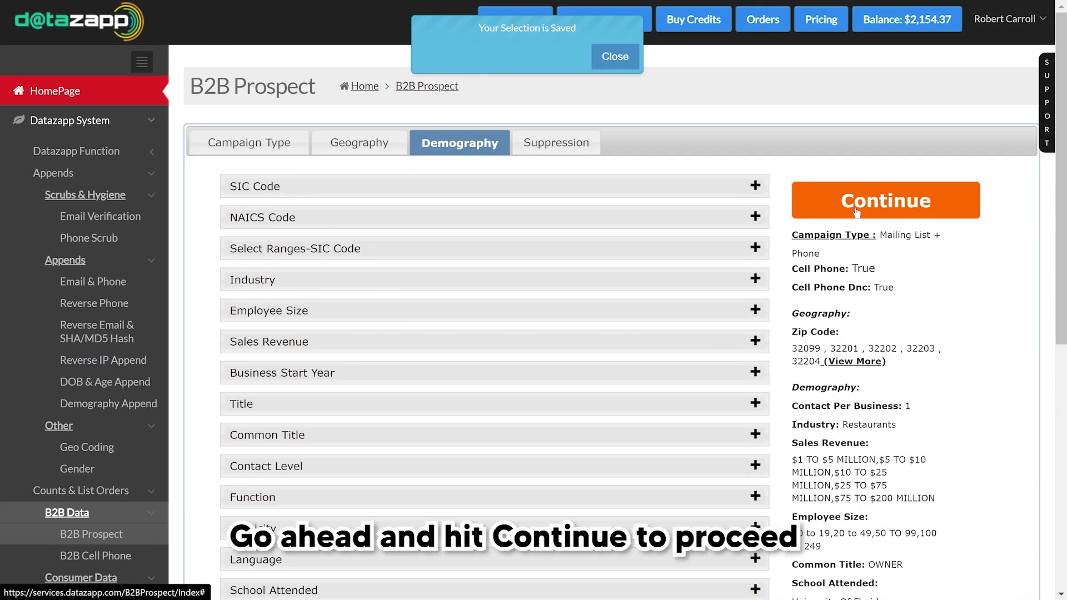
Continue to suppression, exclude all previous orders and all existing suppression files, and run the count
left_click(885, 211)
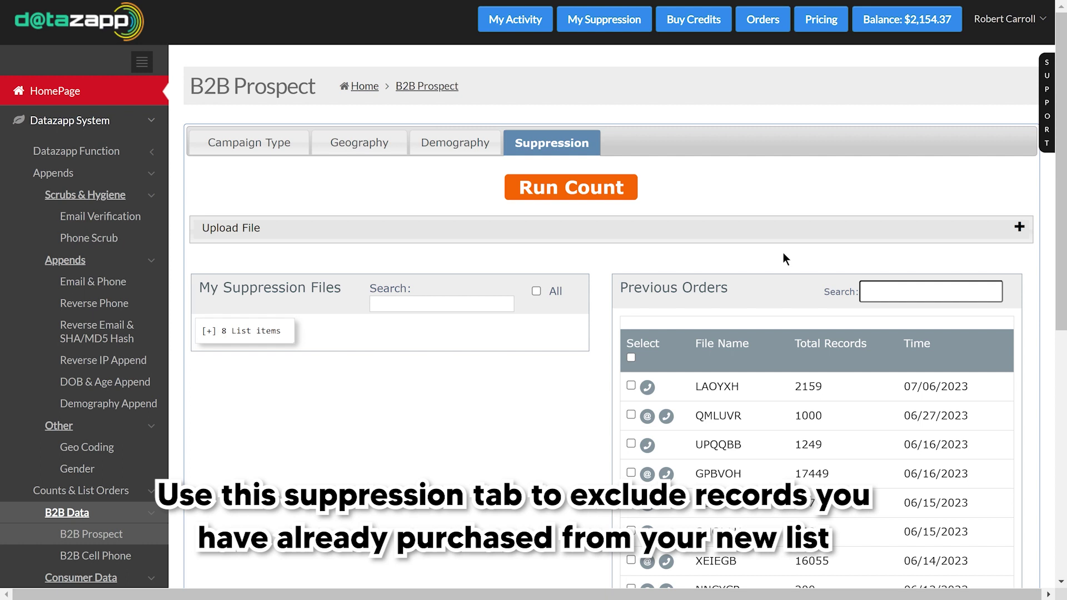
left_click(630, 357)
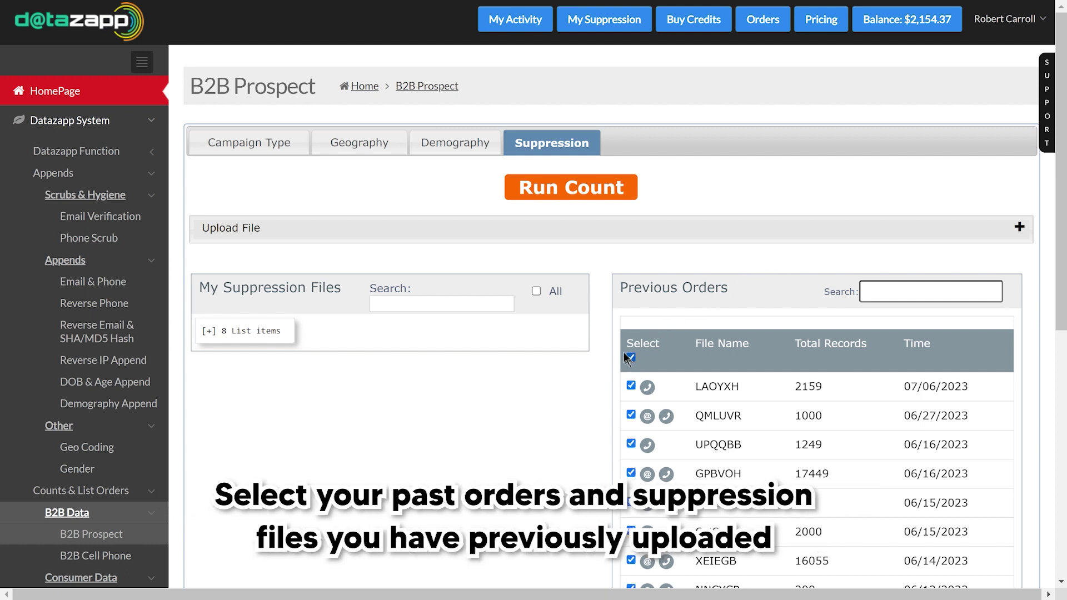
left_click(536, 292)
left_click(538, 228)
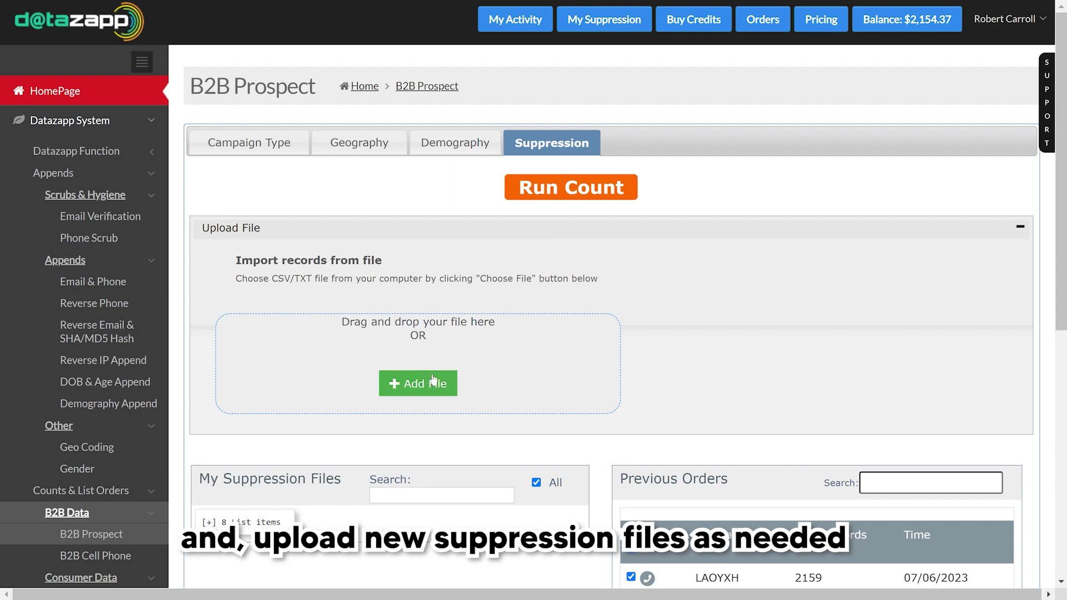
left_click(489, 232)
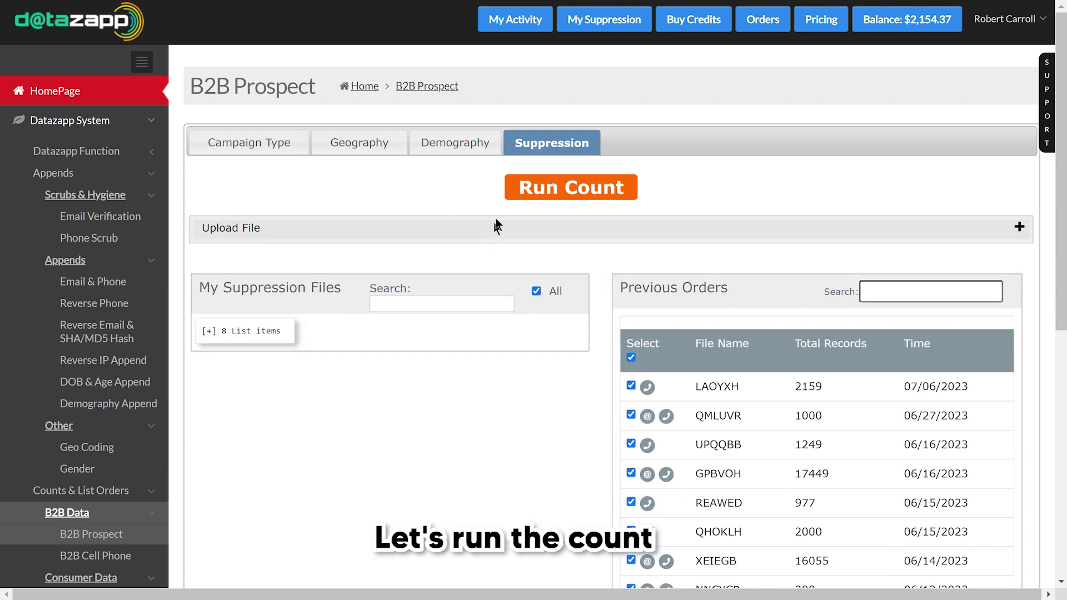
left_click(567, 197)
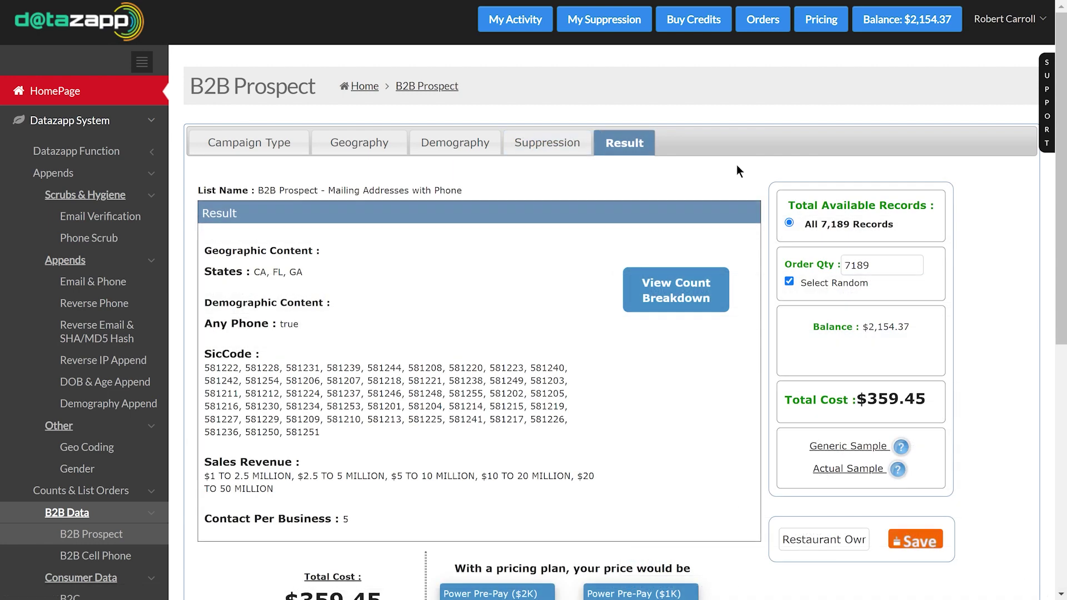
Review the count result and set the order quantity to 6500 records
left_click(815, 233)
scroll(889, 245, "down", 3)
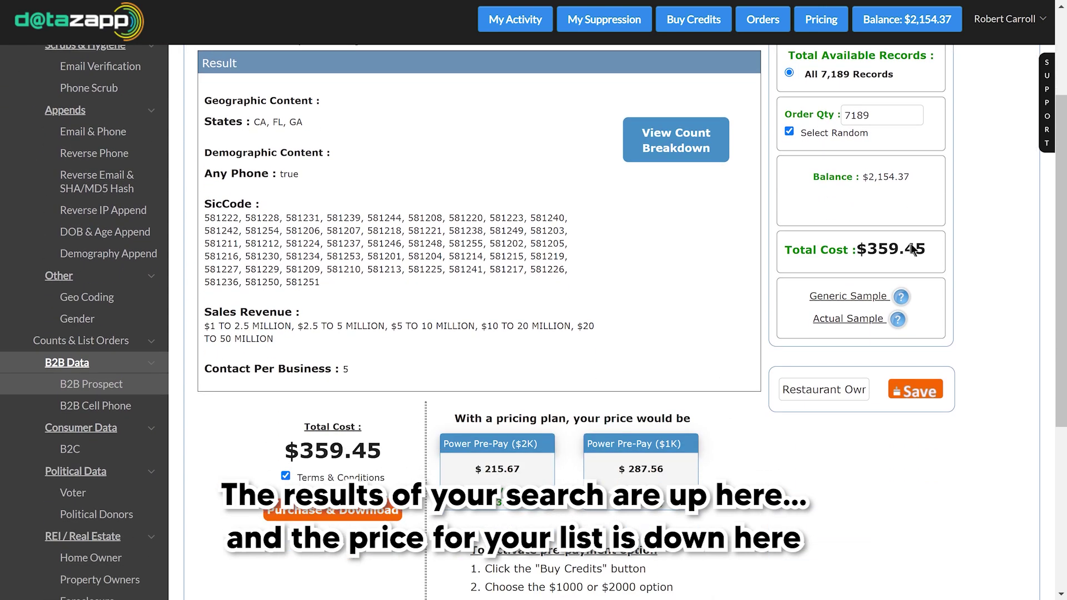
left_click(858, 255)
scroll(852, 265, "up", 2)
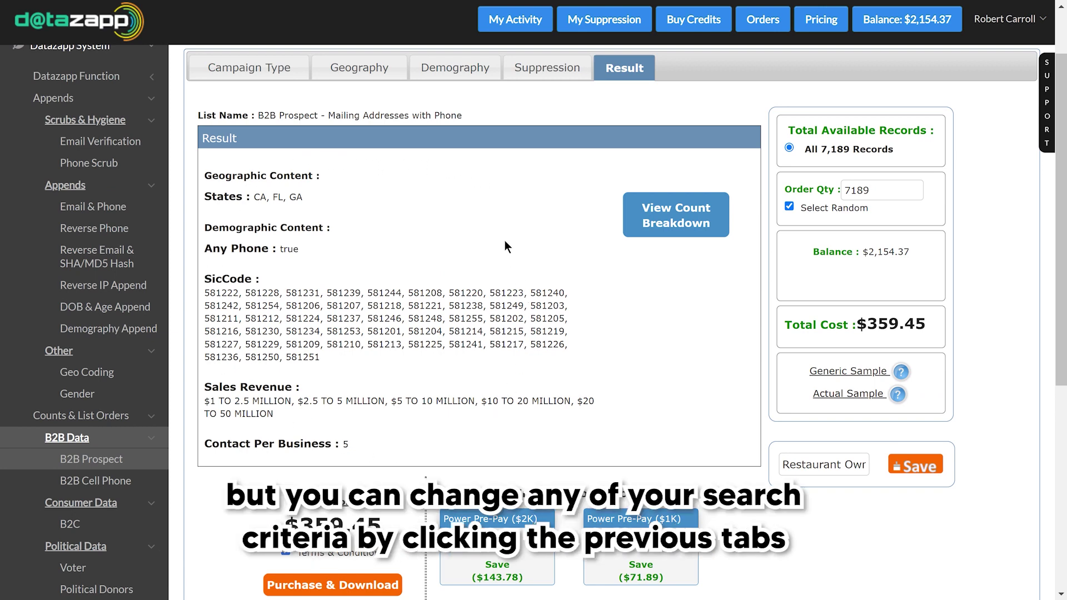
scroll(505, 240, "up", 2)
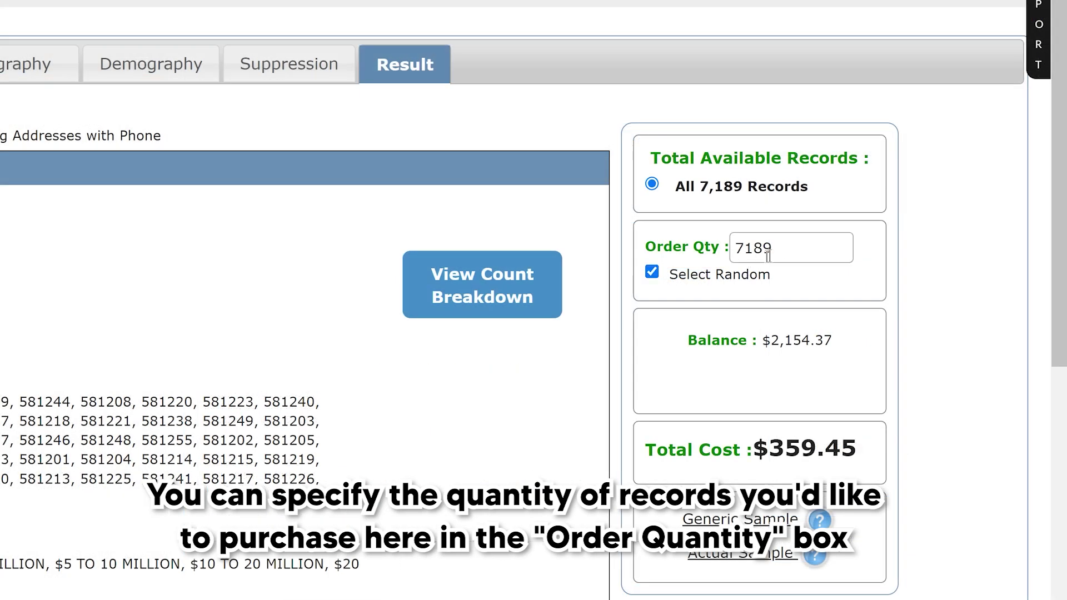
left_click(878, 265)
left_click_drag(785, 248, 703, 255)
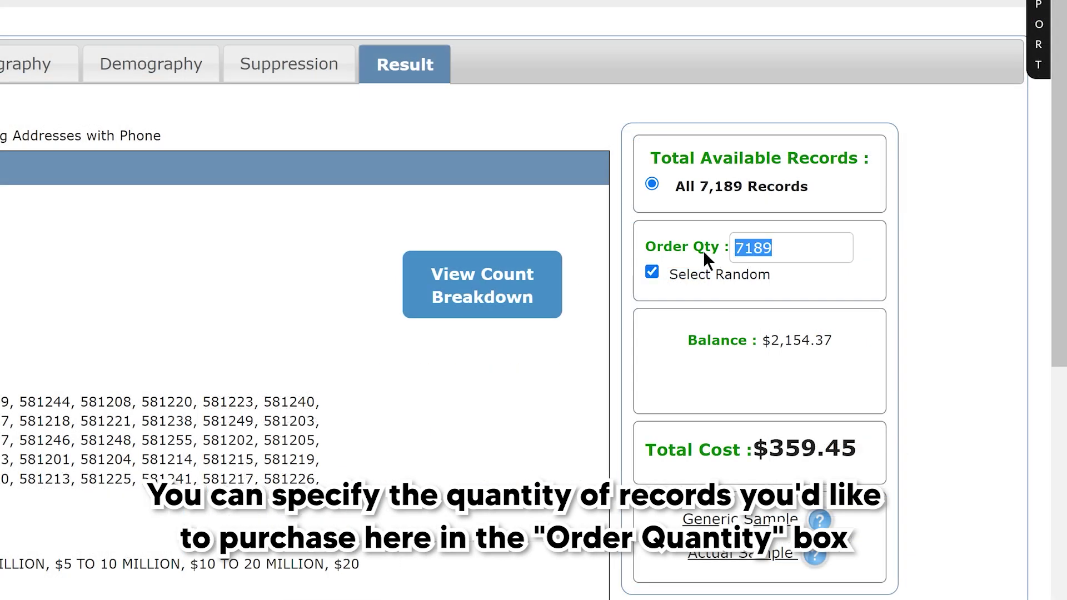
type("6500")
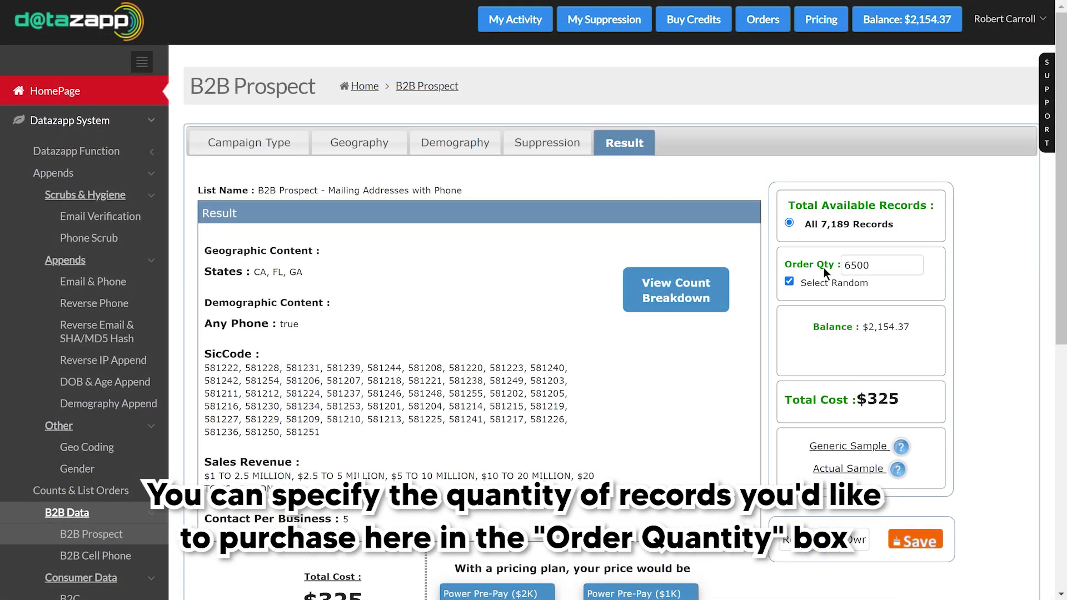
Review the pricing plans and pre-payment instructions, and start the purchase and download of the prospect list
scroll(707, 374, "down", 5)
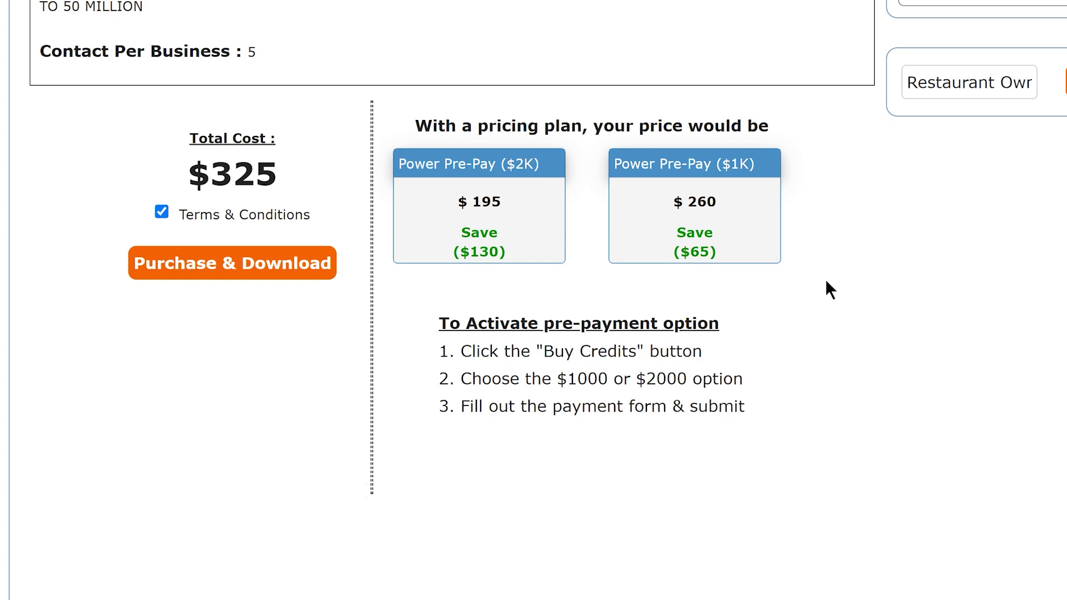
scroll(825, 279, "down", 2)
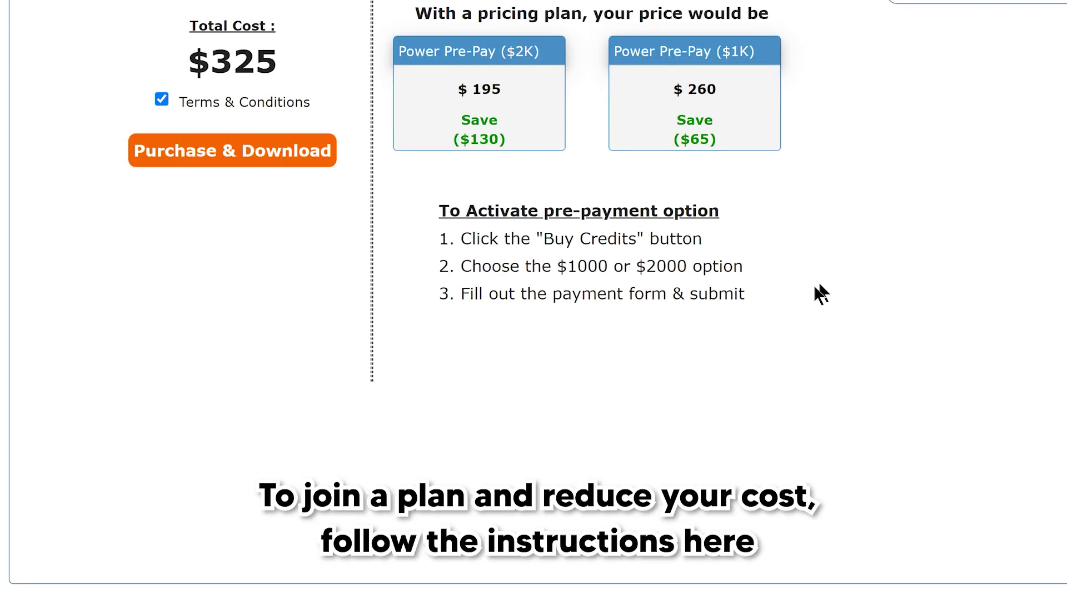
left_click_drag(748, 298, 424, 219)
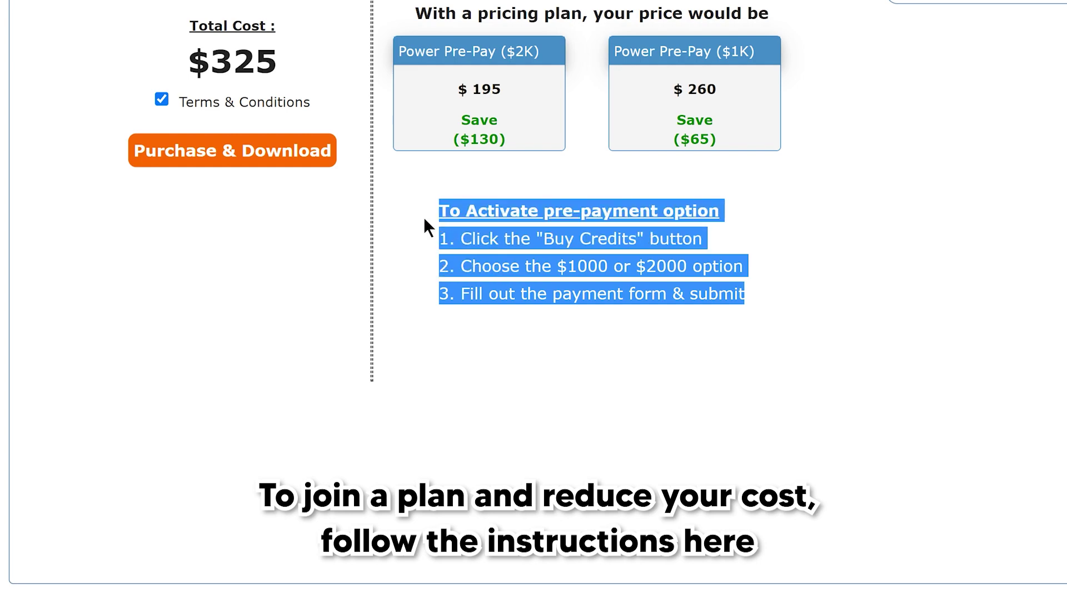
scroll(423, 216, "up", 5)
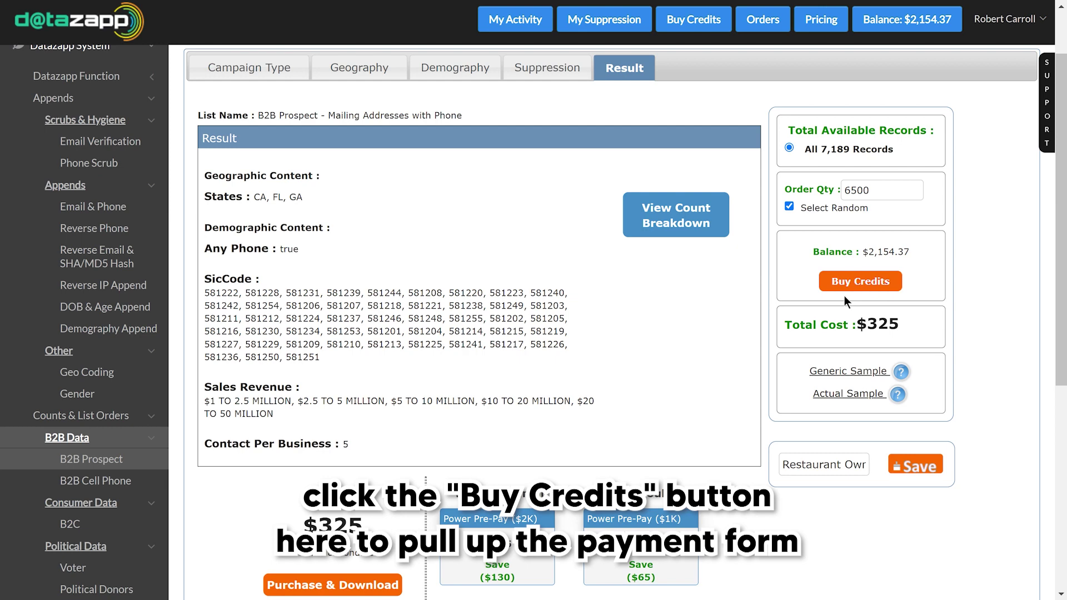
scroll(844, 296, "down", 4)
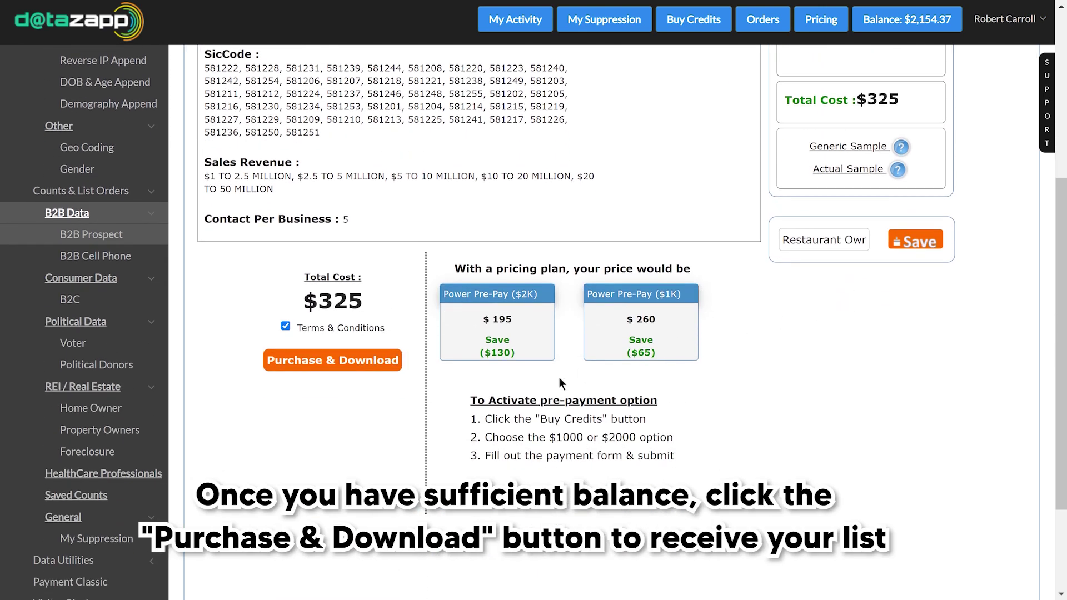
left_click(342, 366)
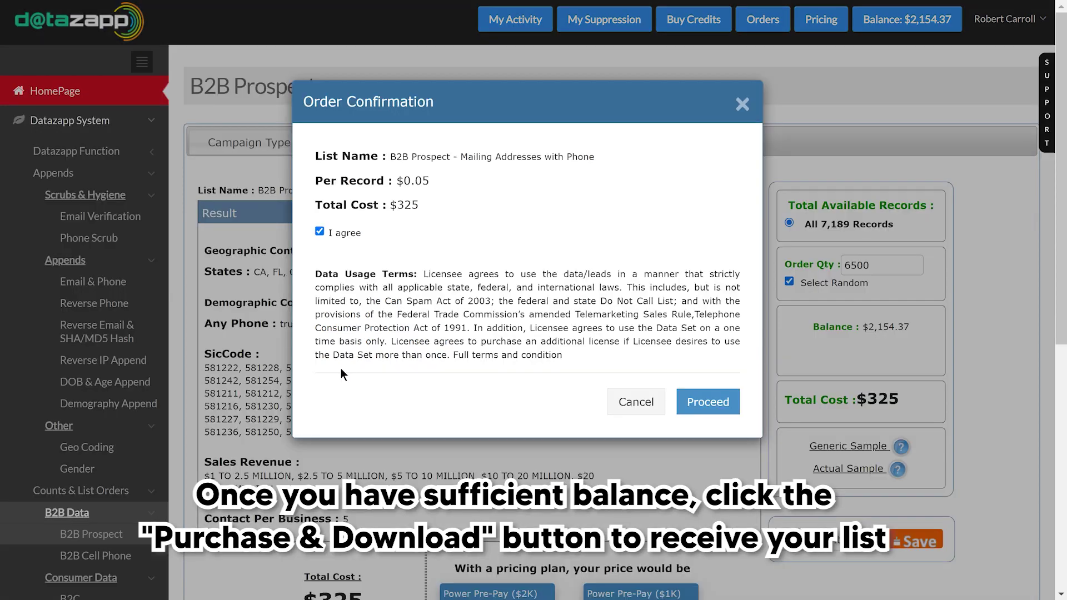